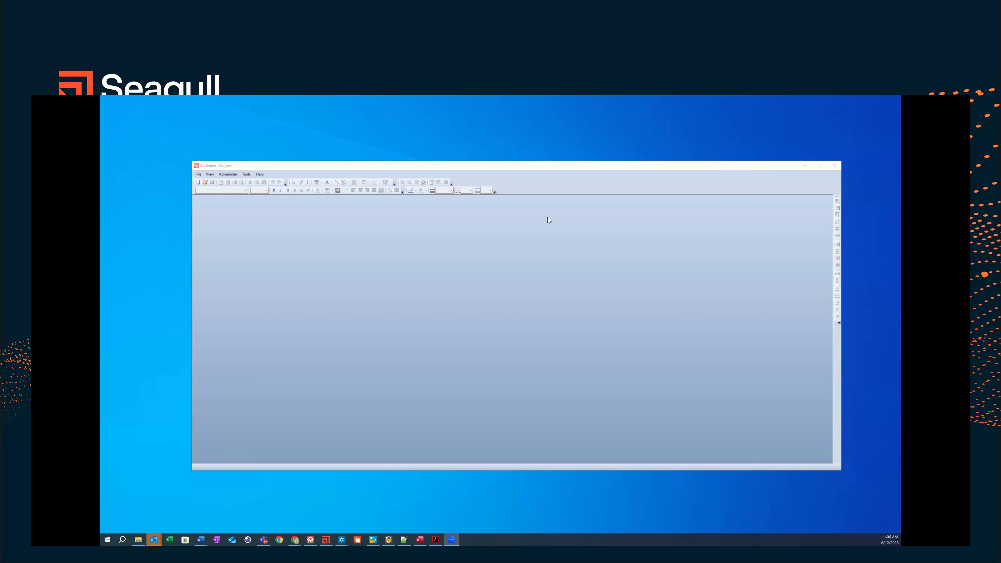
Start a new blank label document with PDF as the printer, advancing to stock selection.
click(199, 173)
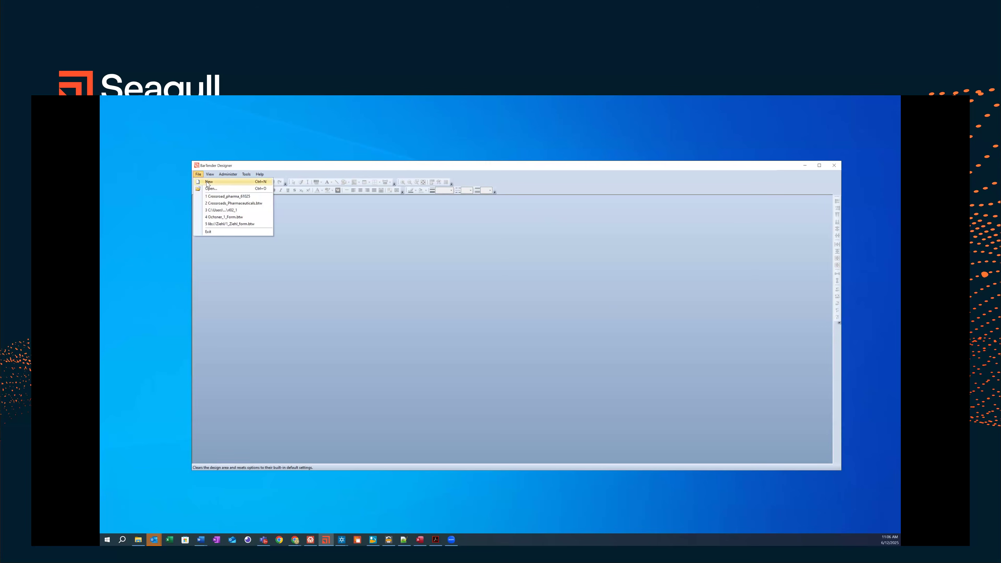
click(208, 182)
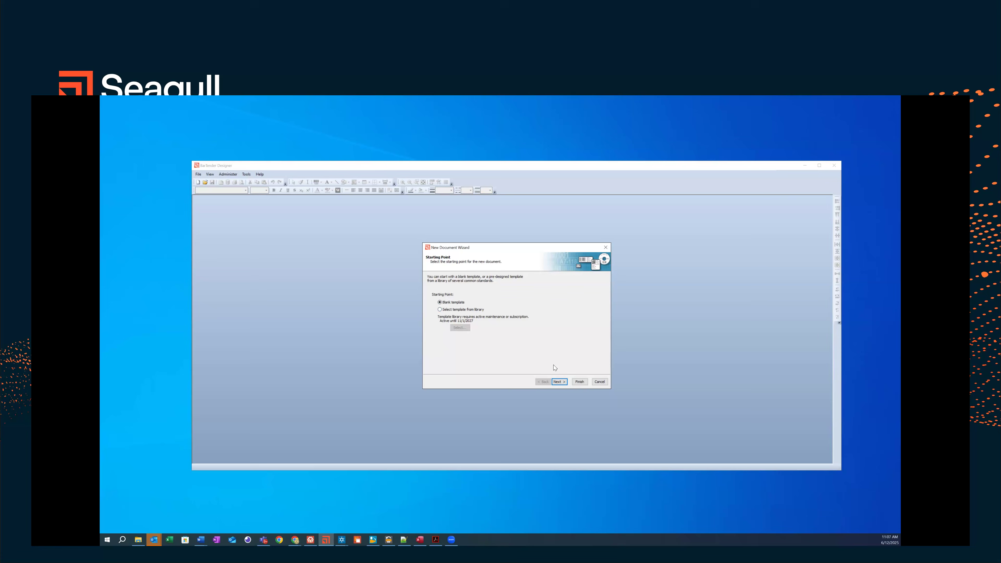
click(557, 382)
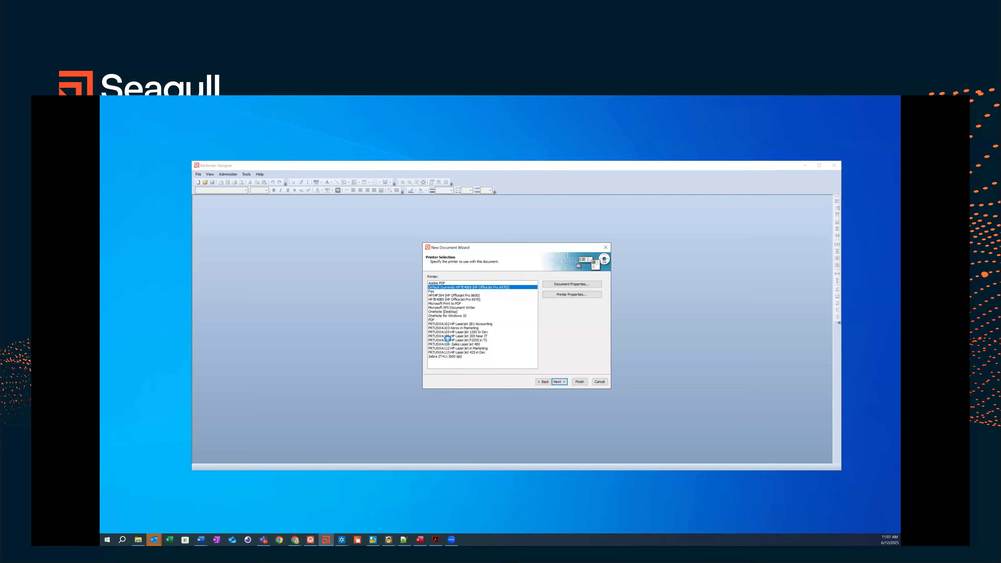
click(433, 320)
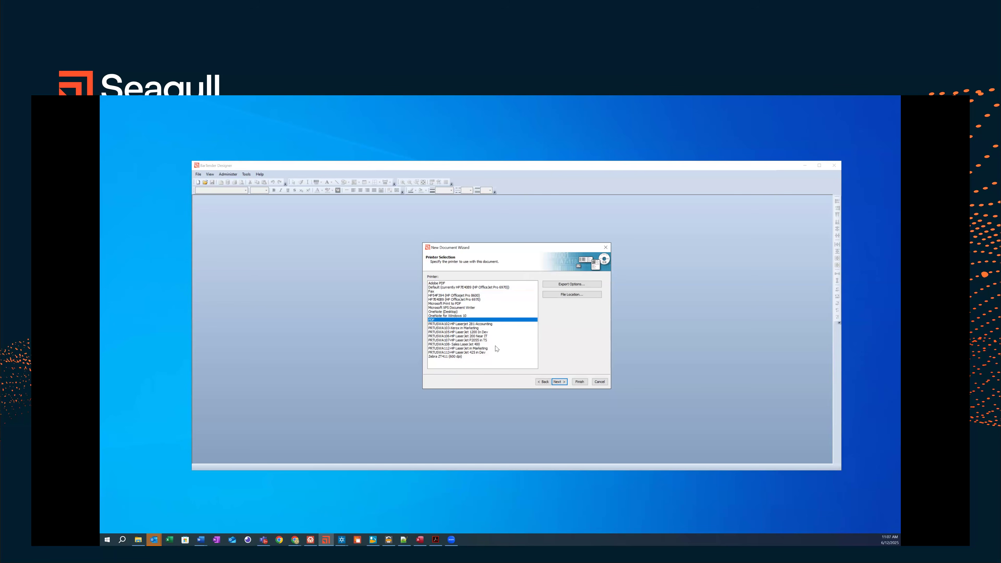
click(560, 382)
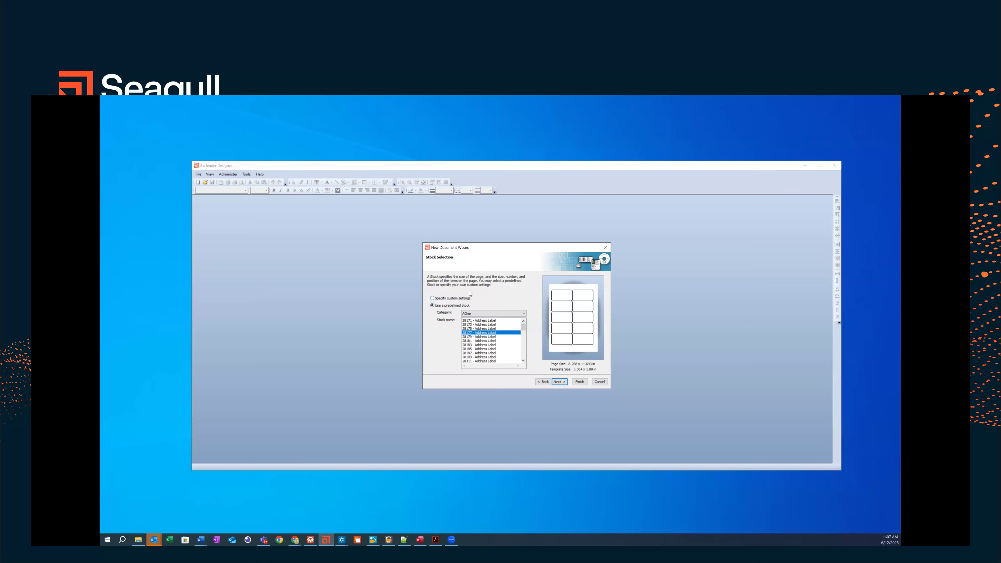
click(451, 300)
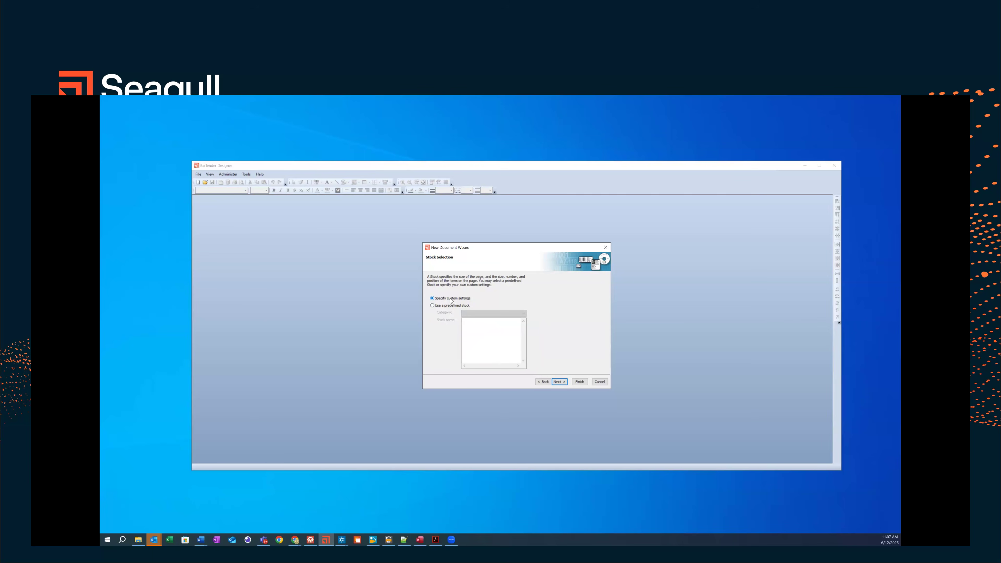
click(432, 306)
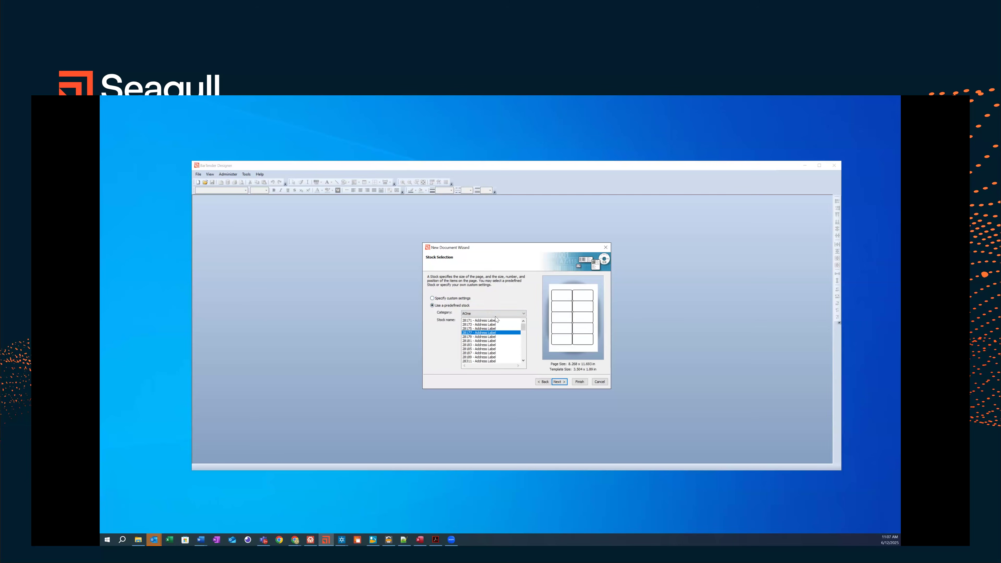
click(495, 315)
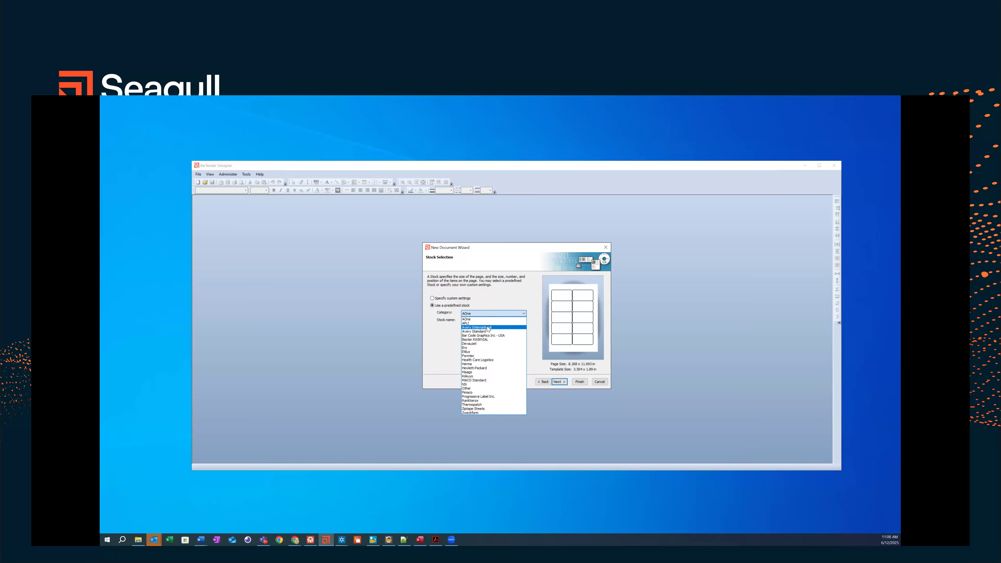
key(Down)
key(Down)
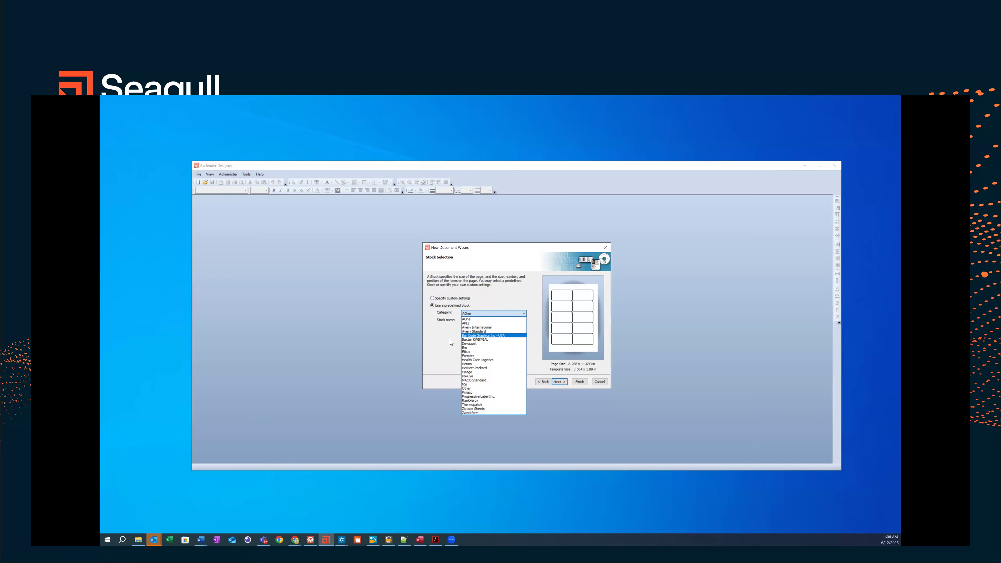
click(492, 319)
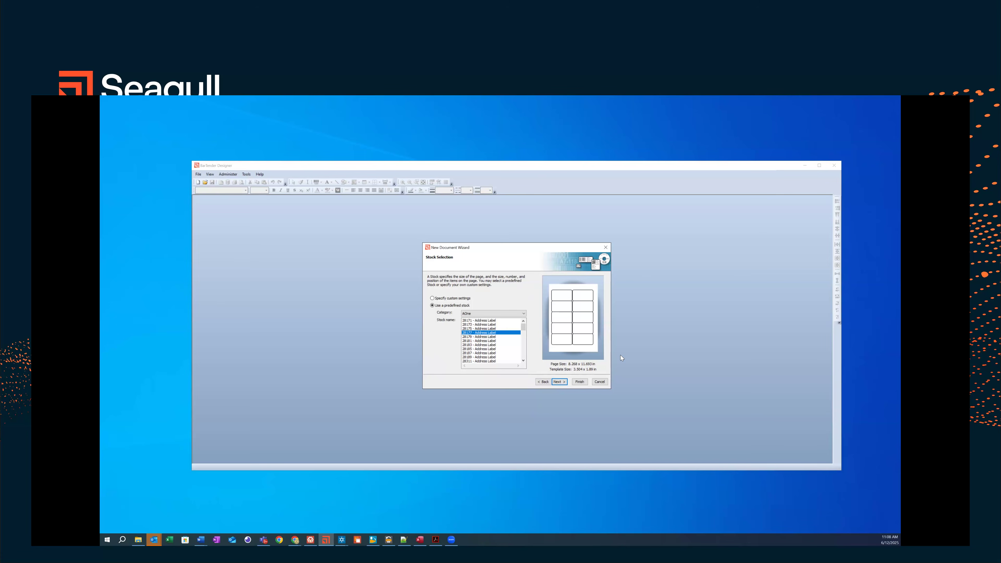
Keep the 28177 - Address Label stock with no template background, reaching the Finished page.
click(559, 383)
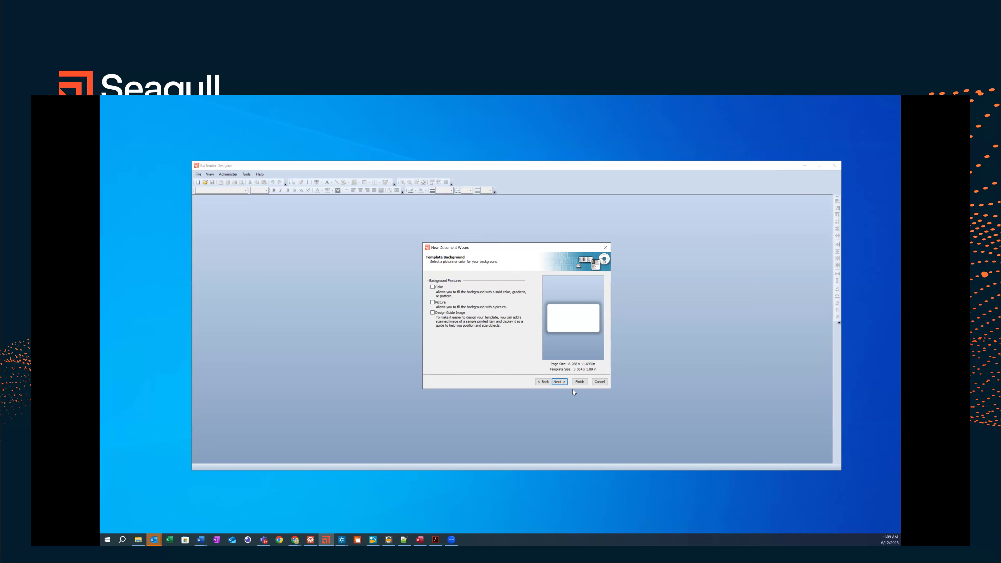
click(559, 382)
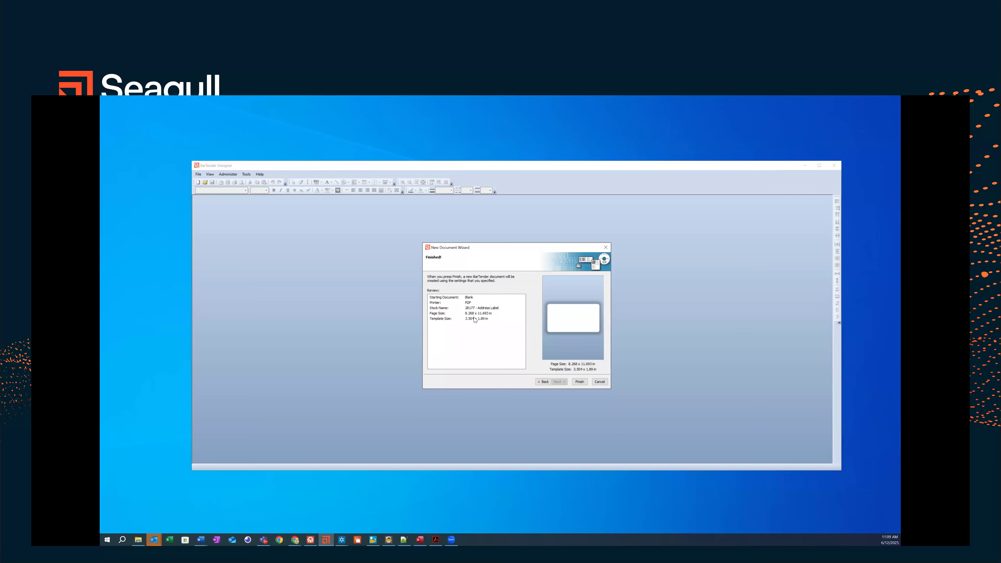
Create the blank 3.5" by 1.0" 28177 address-label document and show the text object types.
click(580, 381)
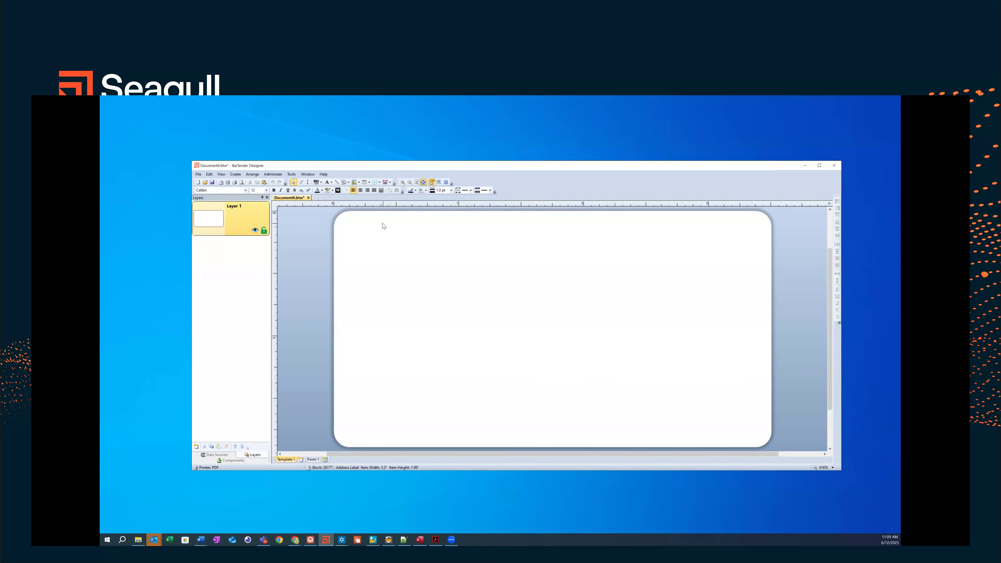
click(331, 182)
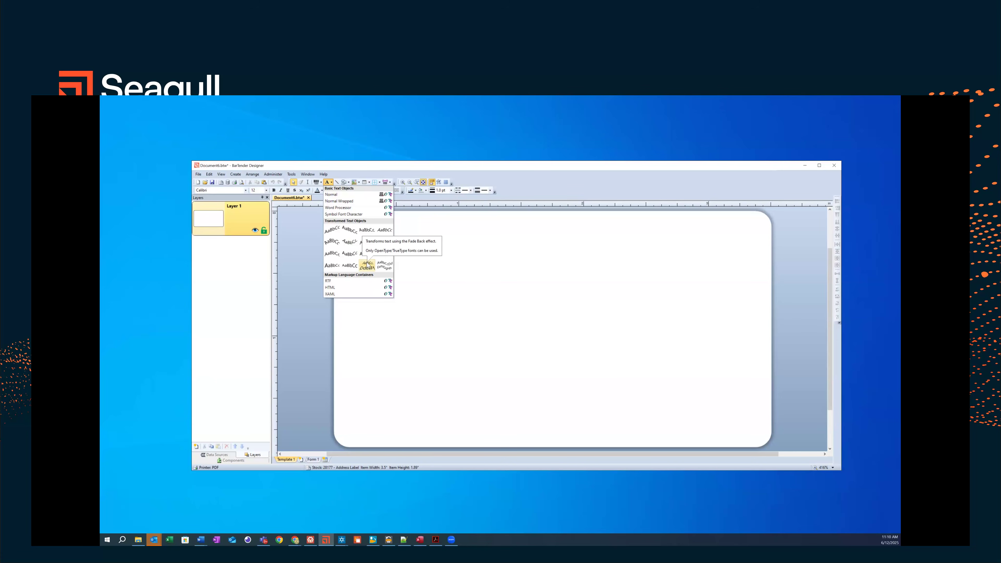
Place a plain Sample Text object on the label and move it near the top.
click(347, 201)
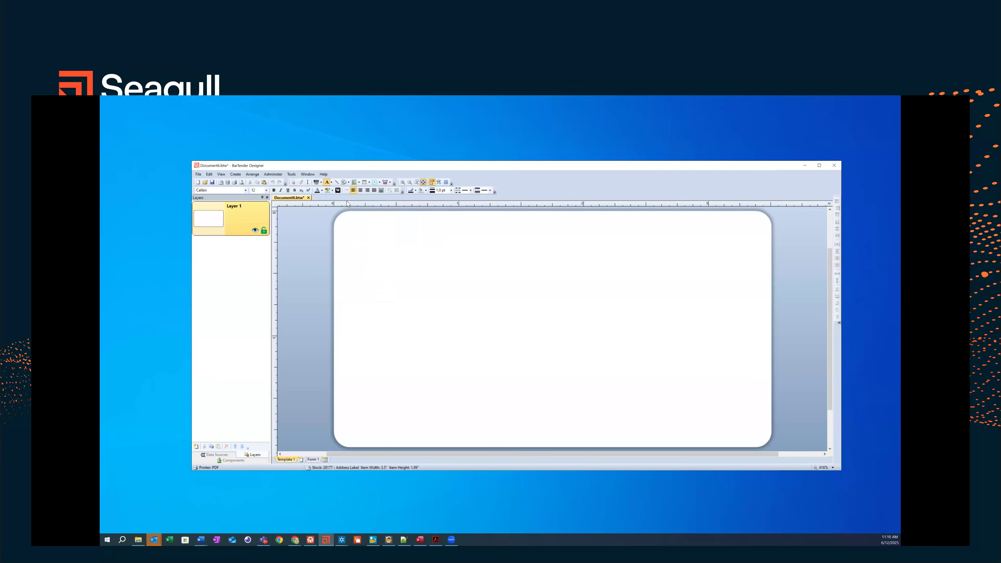
click(460, 249)
drag(459, 246, 529, 224)
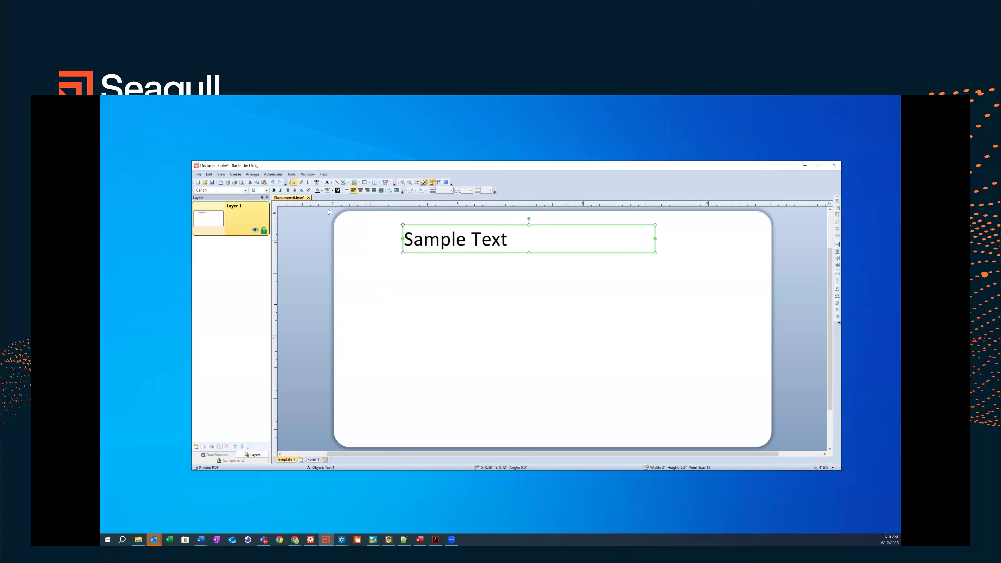
Add a second plain Sample Text object lower on the label.
click(331, 182)
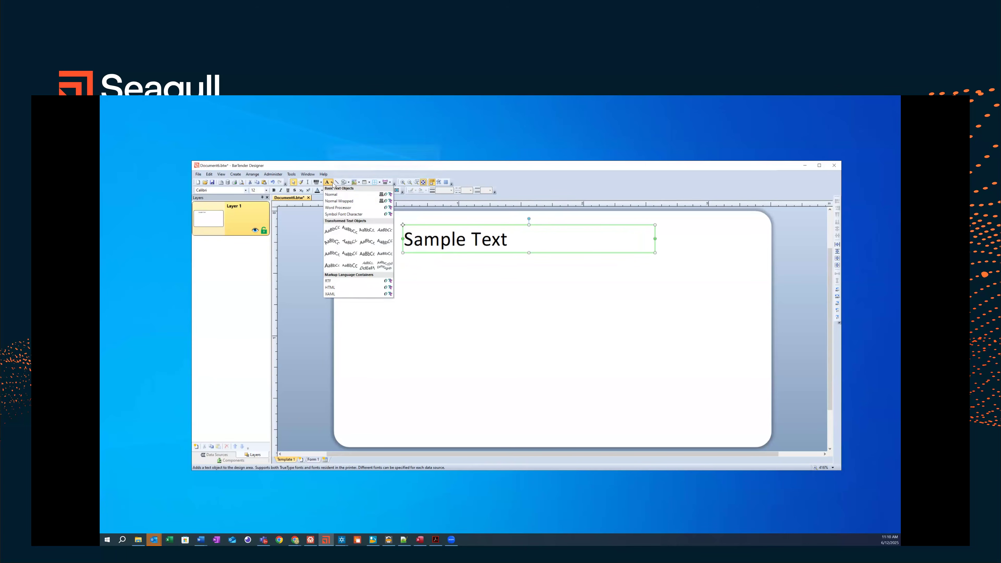
click(336, 201)
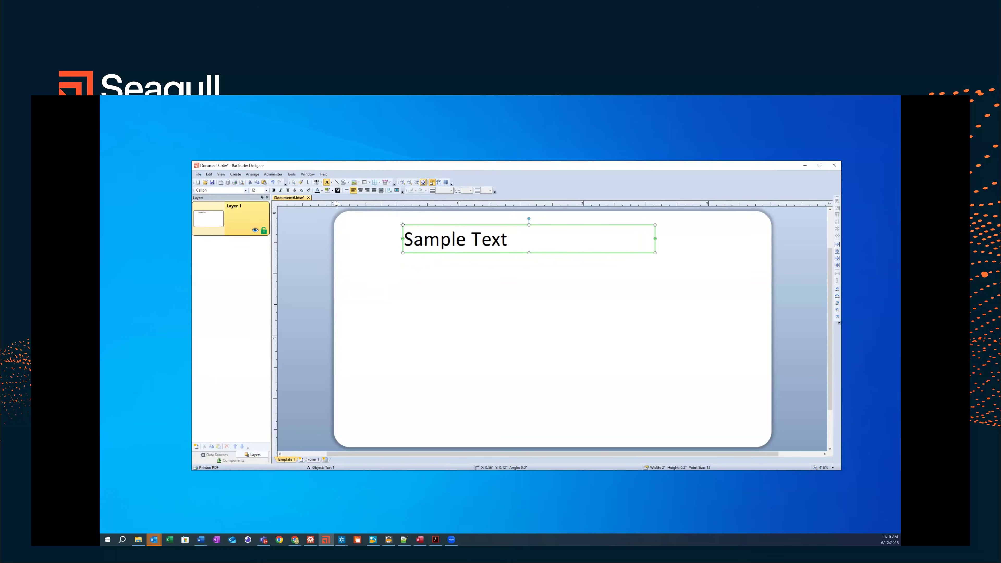
click(501, 299)
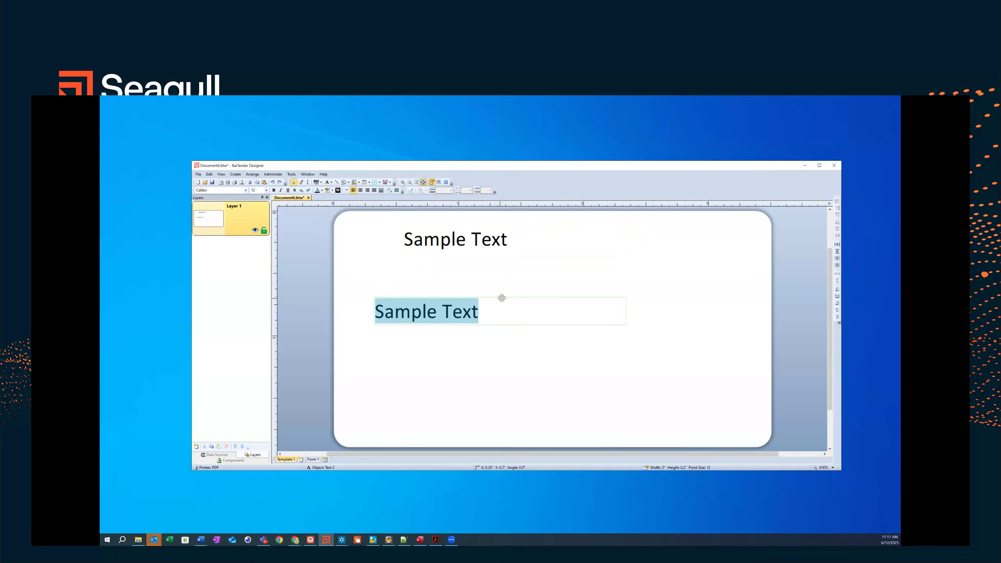
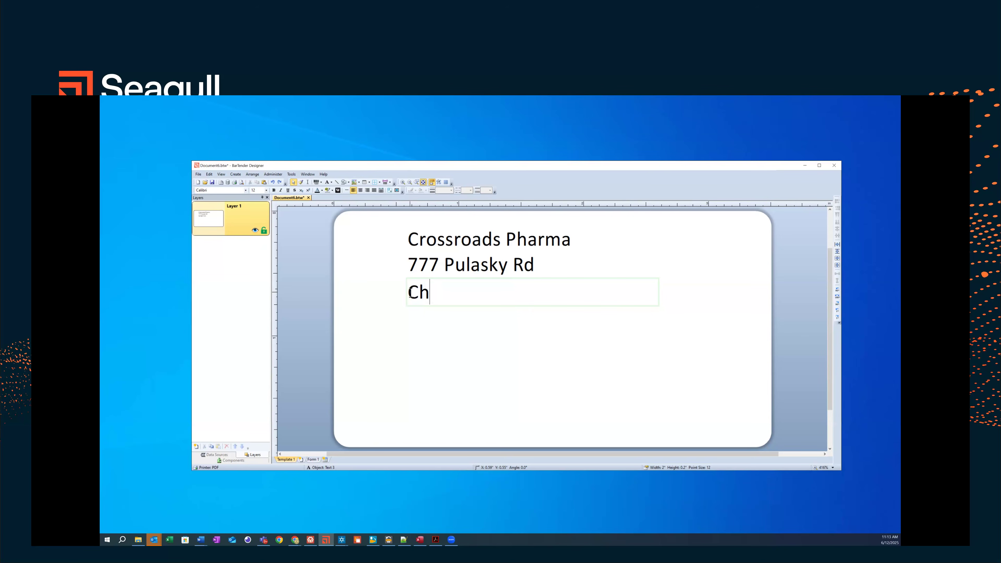
Finish typing the third address line 'Chicago, IL 66402' and leave text editing.
text(icago, IL )
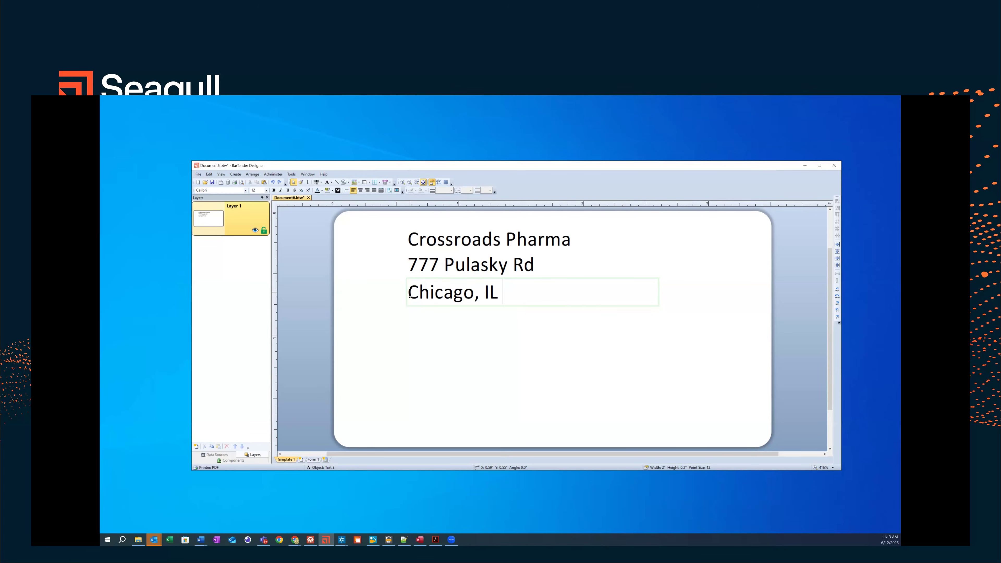
text(66402)
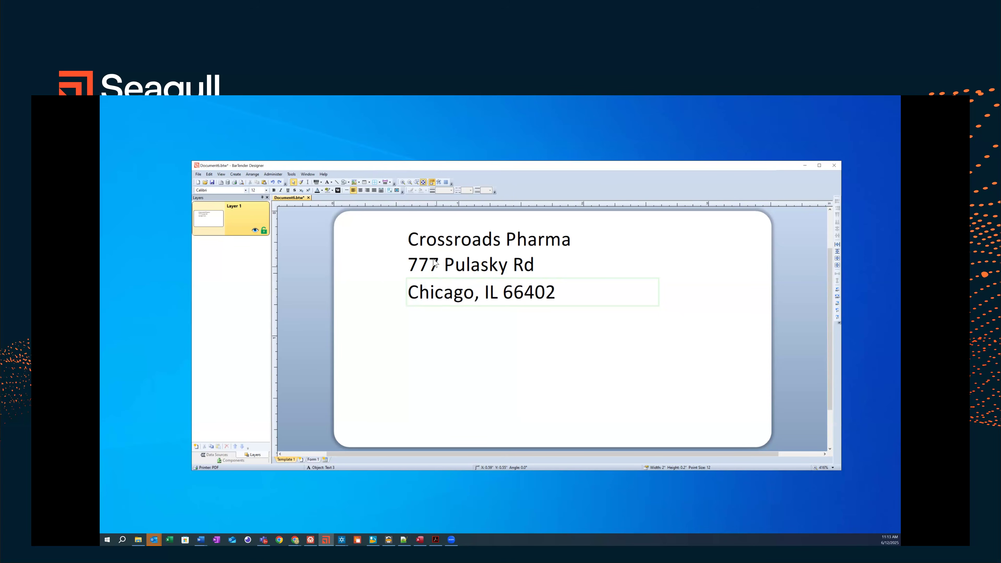
click(602, 268)
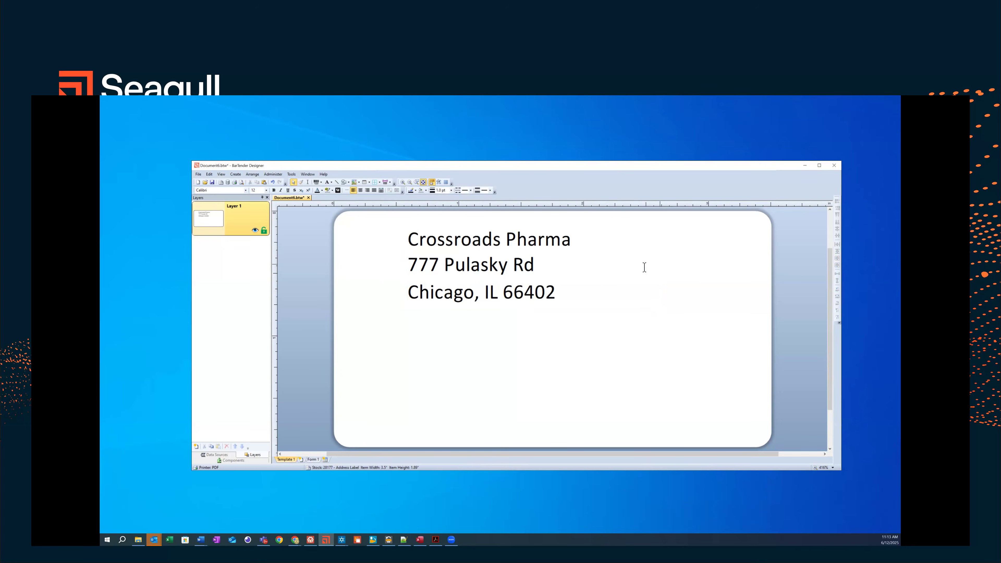
Narrow the 777 Pulasky Rd, Crossroads Pharma and Chicago, IL 66402 boxes to about 1.5 inches.
double_click(656, 264)
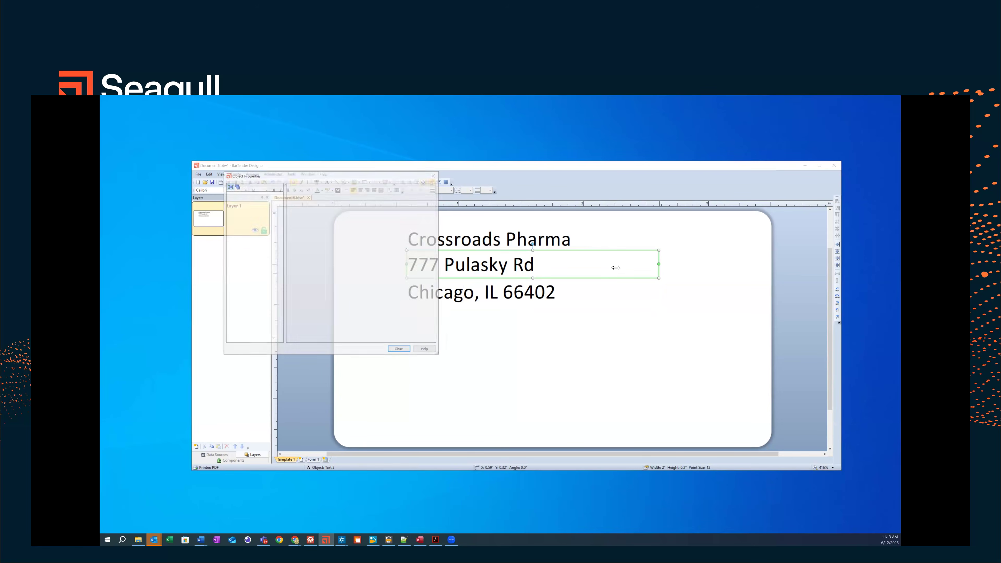
click(435, 175)
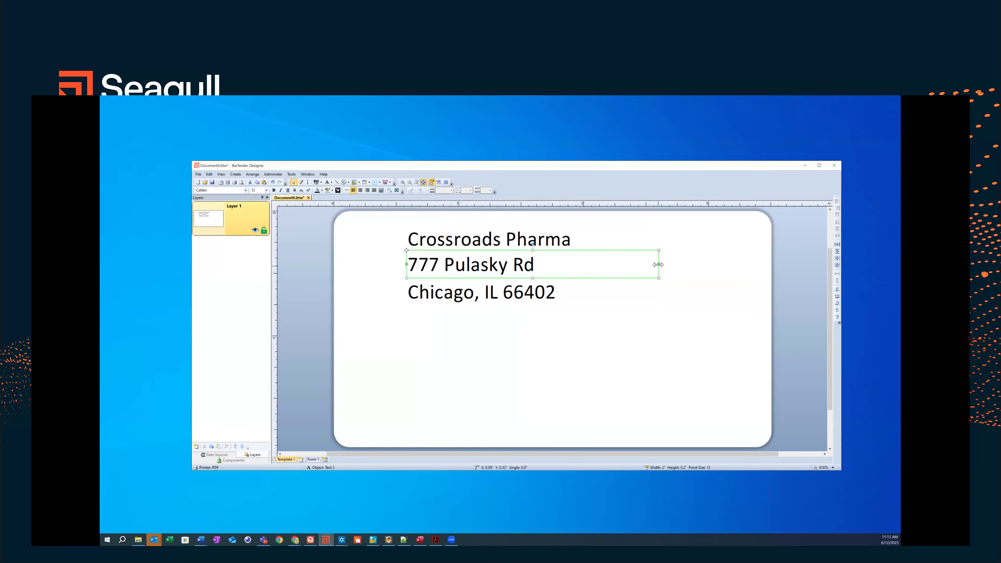
drag(657, 264, 604, 264)
click(659, 239)
drag(658, 240, 595, 239)
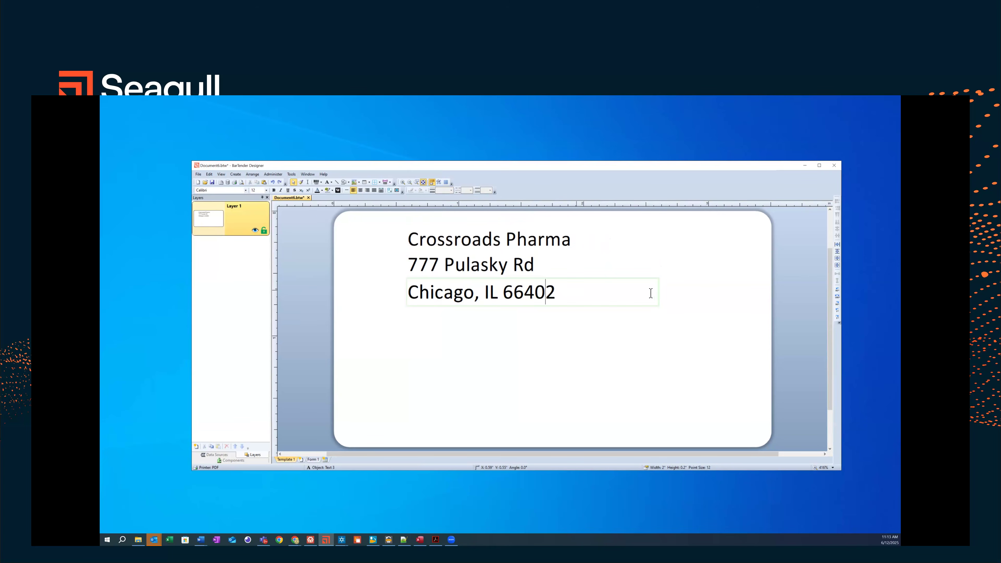
click(655, 291)
drag(632, 292, 600, 291)
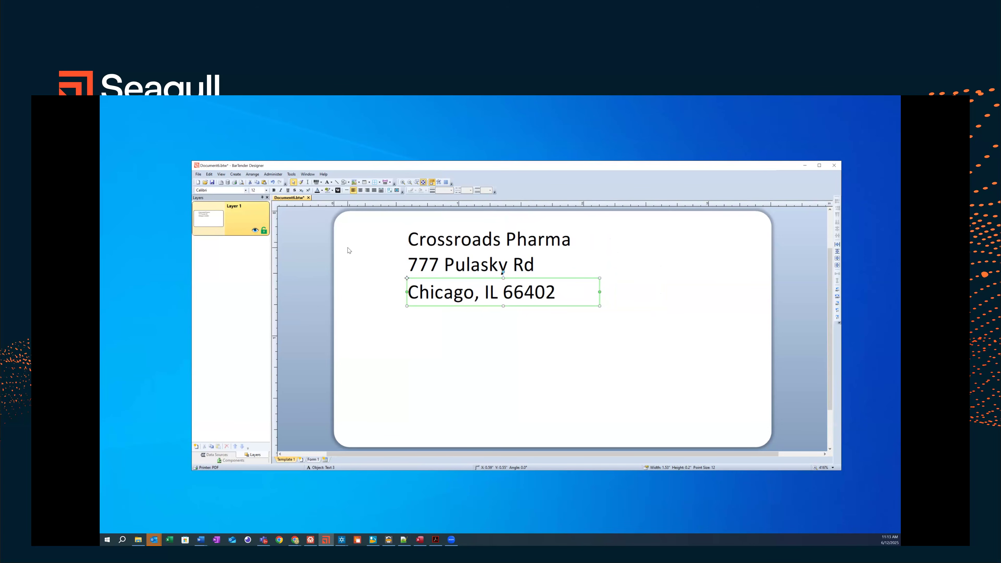
Give all three selected address text objects the Baskerville Old Face font at size 8.
drag(380, 223, 674, 321)
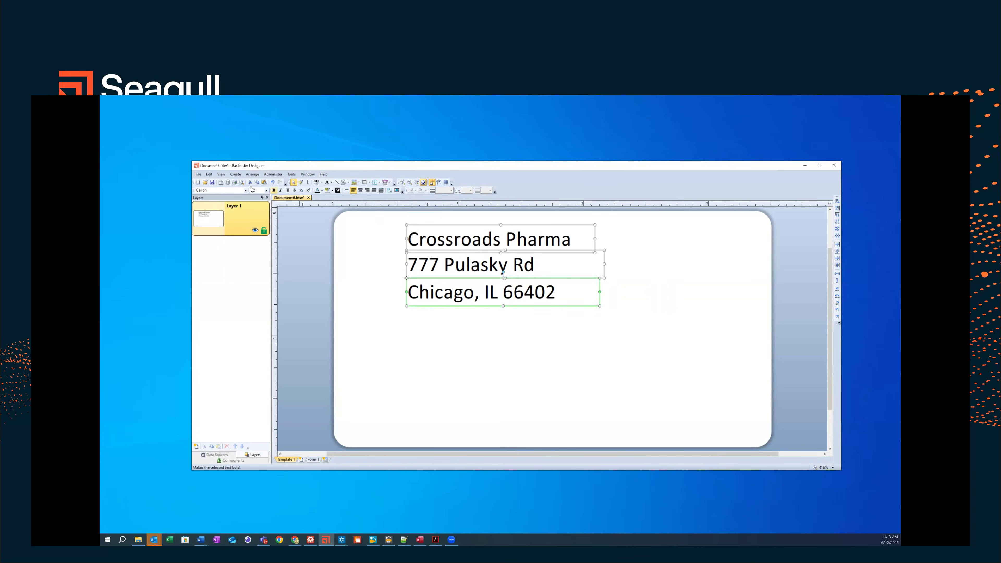
click(234, 190)
text(Baskerville Old Face)
key(Return)
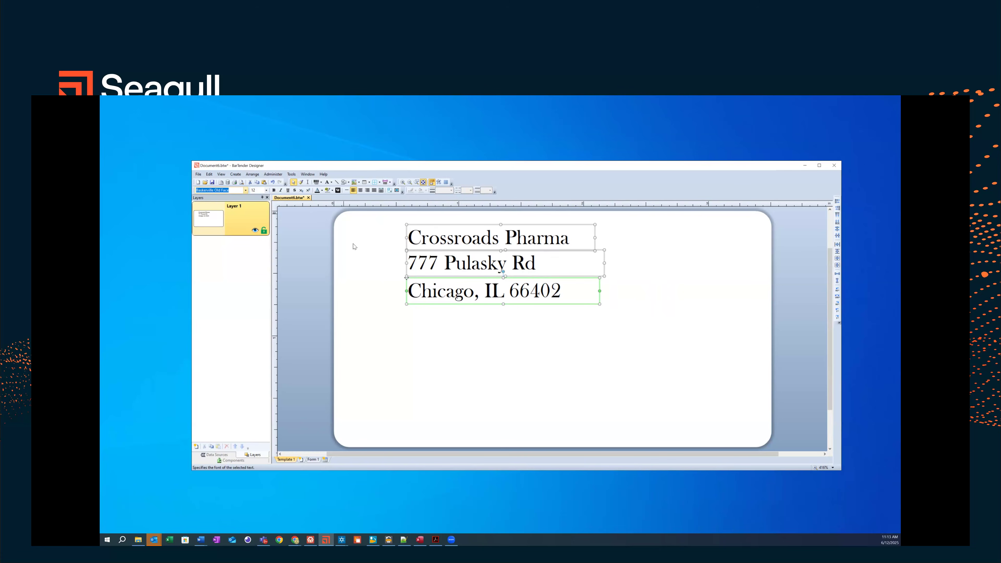
click(266, 190)
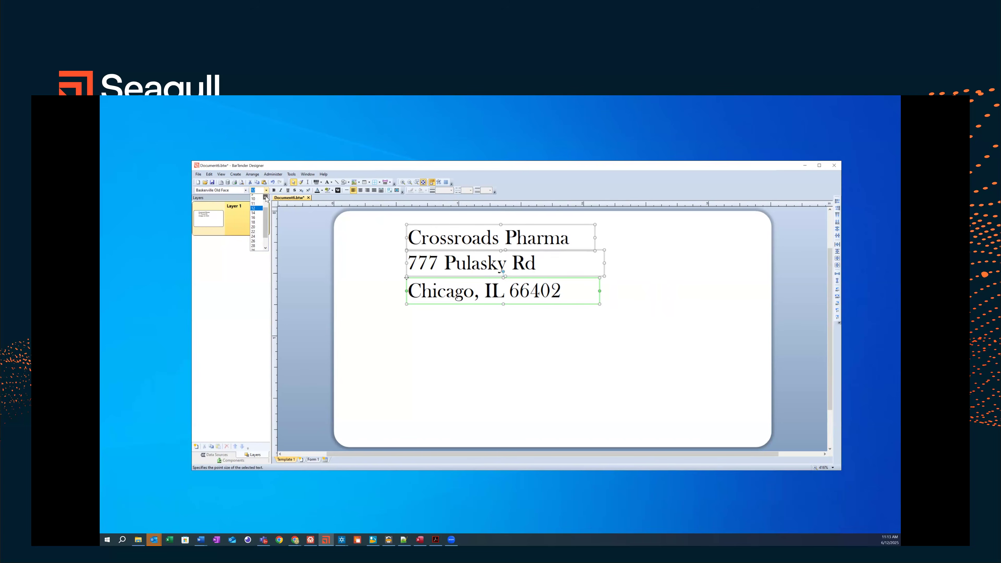
click(266, 198)
click(255, 201)
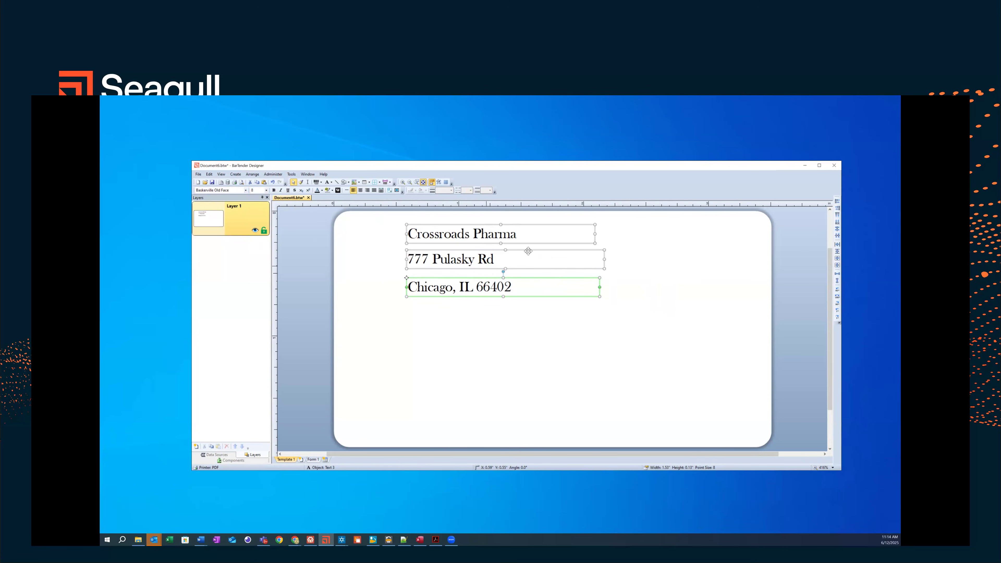
Move the 777 Pulasky Rd and Chicago lines up tightly under Crossroads Pharma.
click(662, 291)
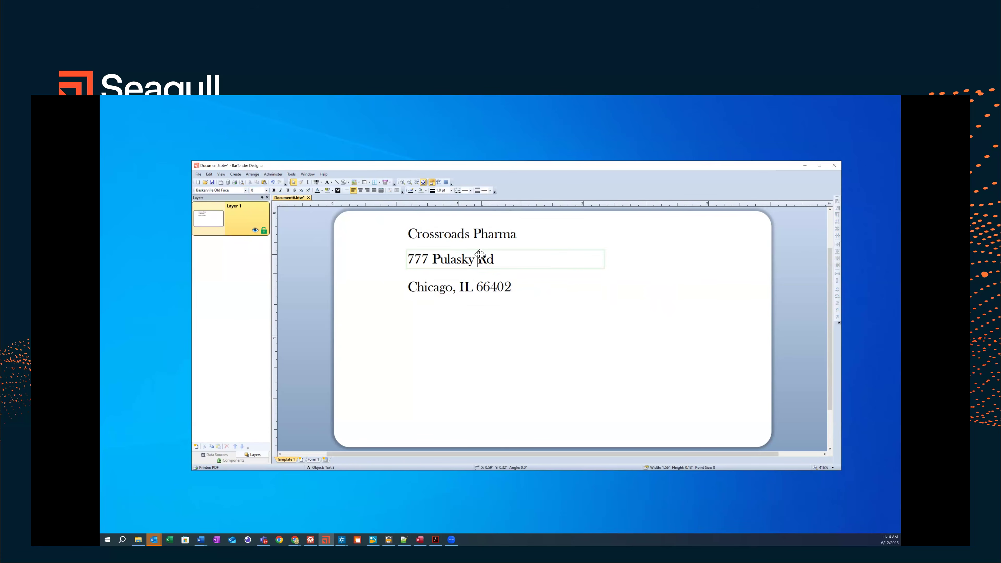
mouse_move(476, 250)
mouse_down()
mouse_move(476, 234)
mouse_move(478, 262)
mouse_up()
click(475, 281)
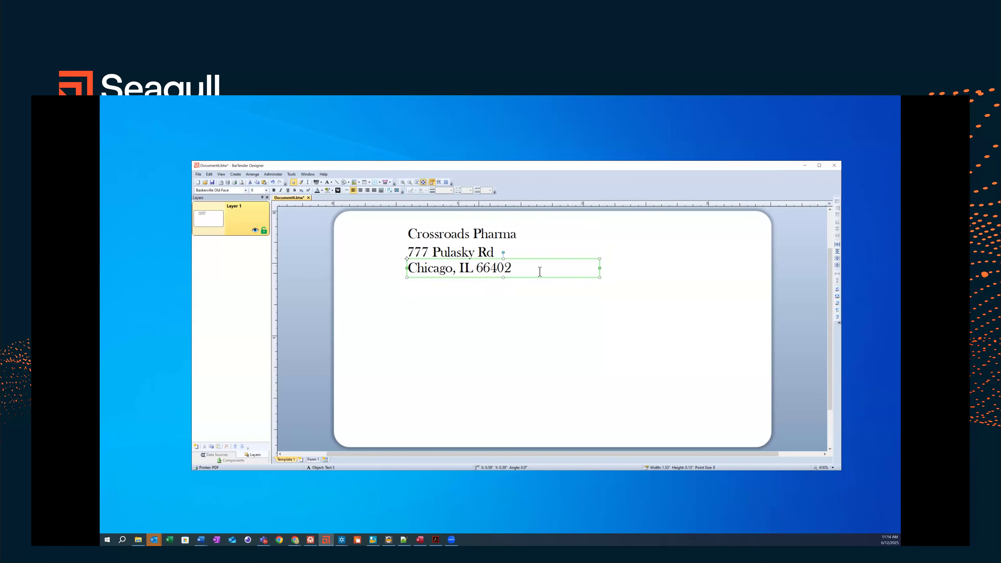
Shrink the Chicago, 777 Pulasky Rd and Crossroads Pharma boxes to fit their text.
drag(600, 267, 539, 268)
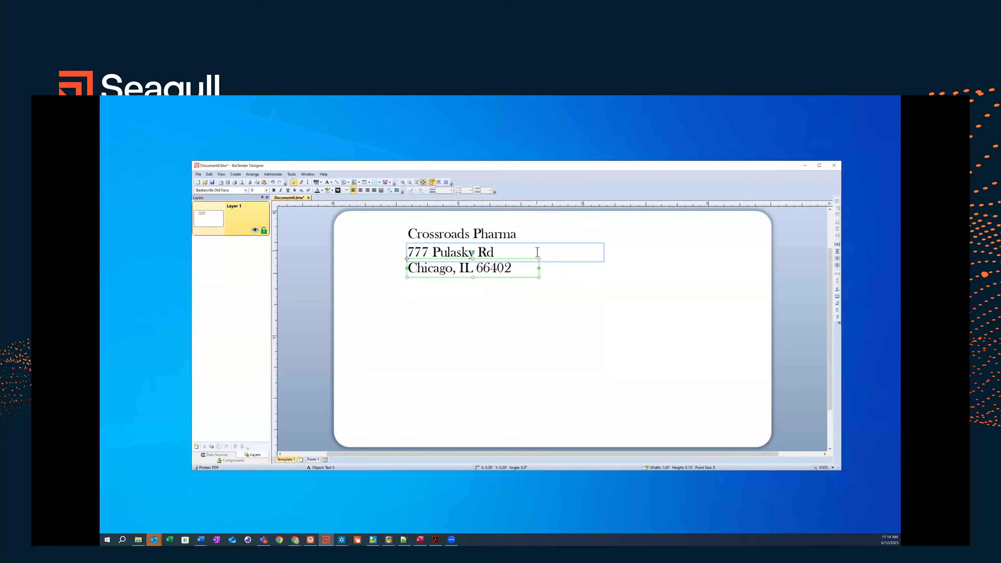
click(577, 251)
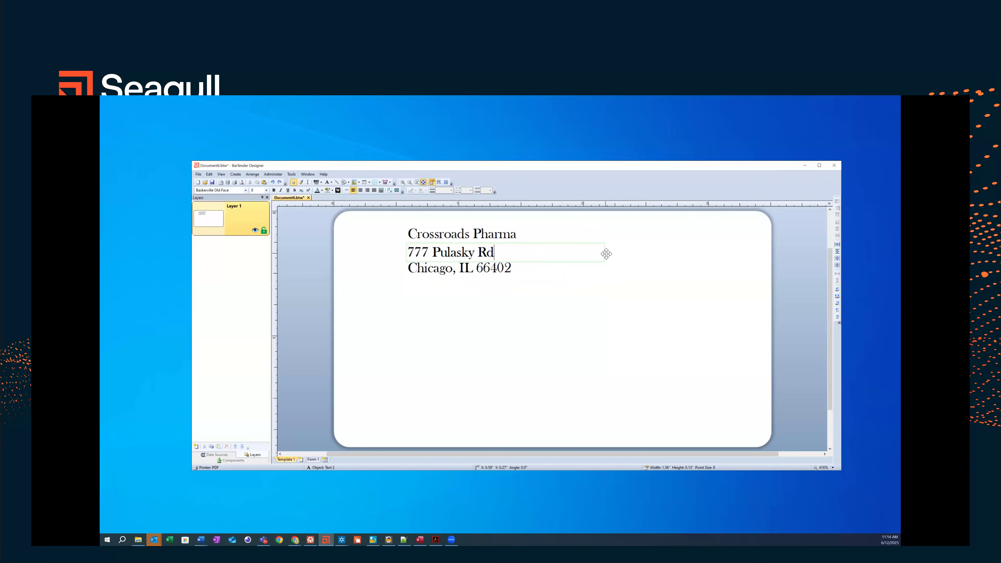
drag(604, 252, 530, 252)
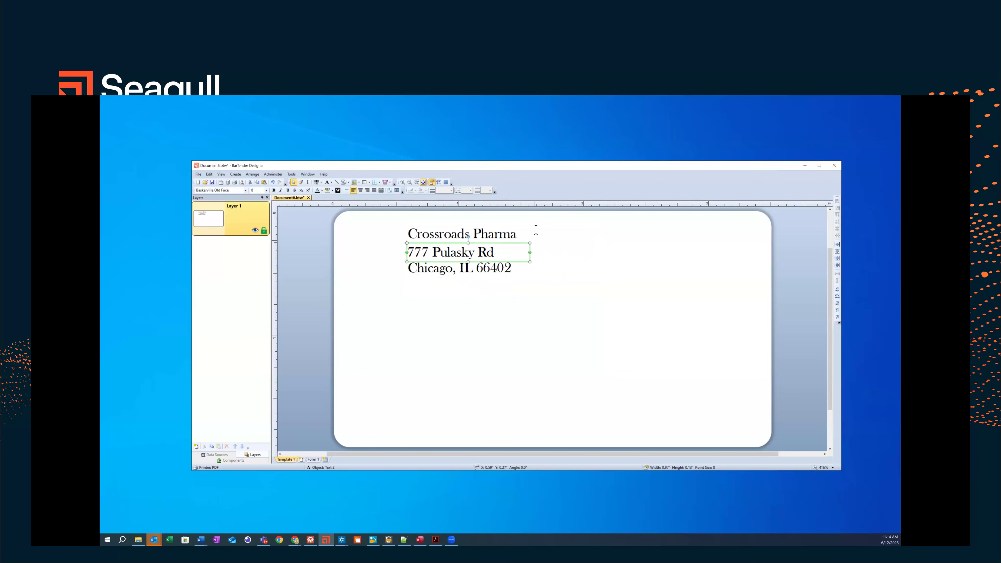
click(596, 234)
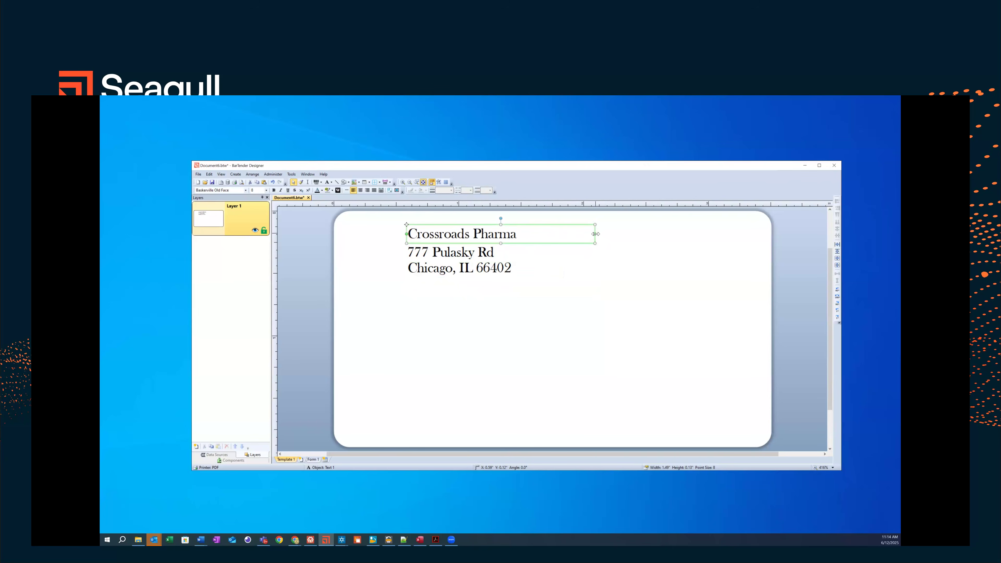
drag(588, 233, 549, 233)
Insert the caduceus image from file and place it at the label's left edge.
click(359, 182)
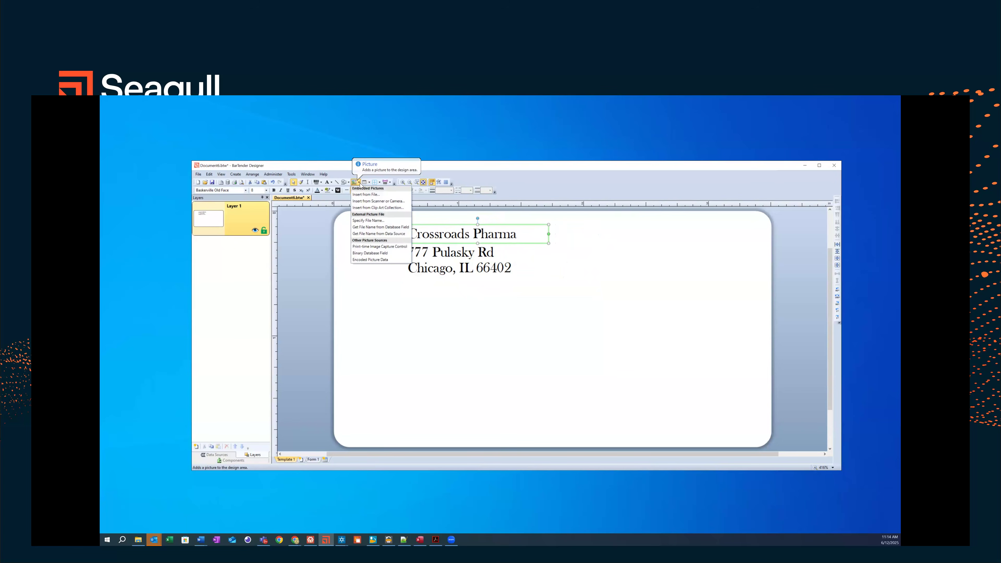
click(363, 194)
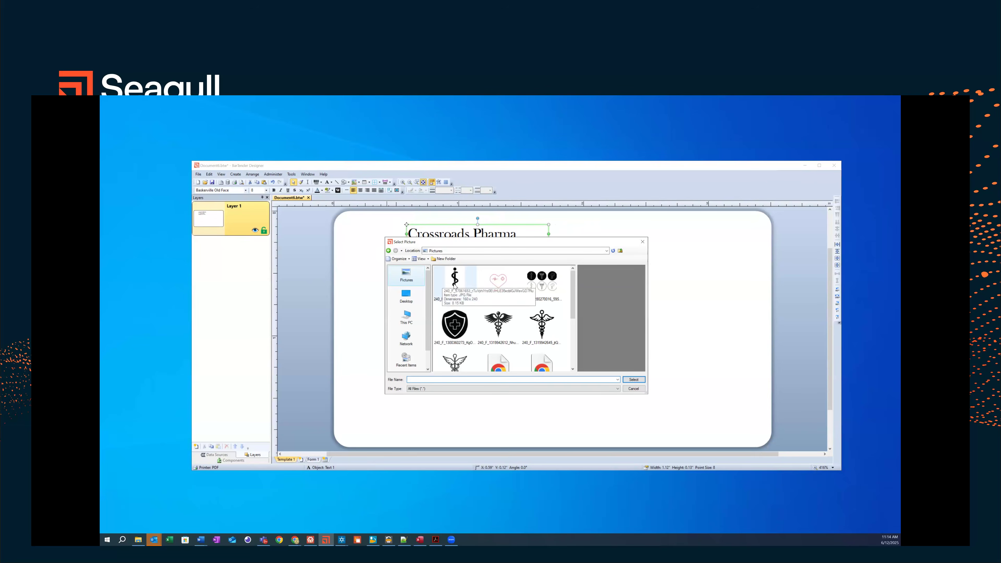
double_click(454, 283)
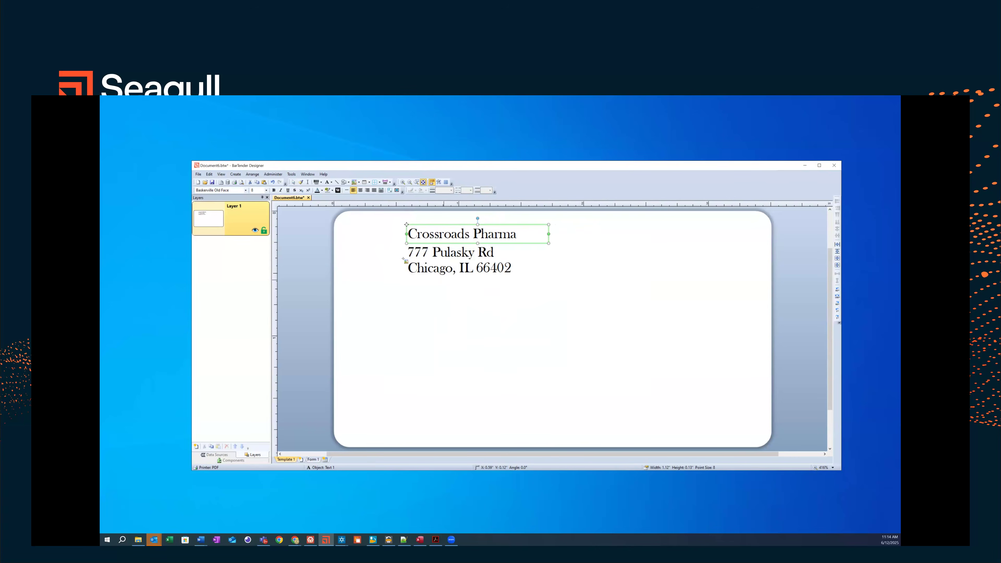
click(380, 255)
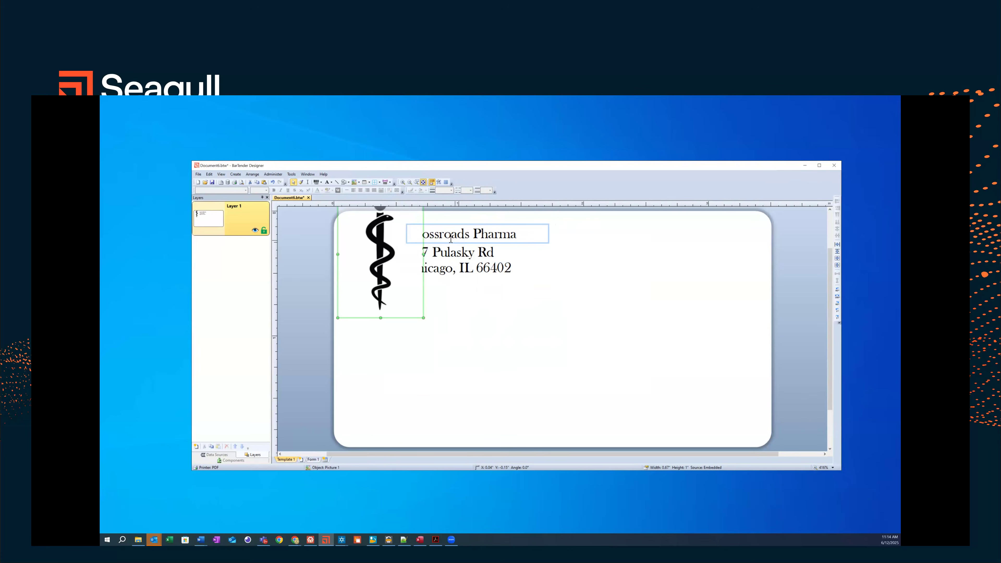
drag(401, 239, 369, 255)
Shift the three address lines right and move the caduceus back onto the label.
drag(401, 221, 571, 311)
drag(452, 221, 501, 226)
drag(373, 236, 428, 255)
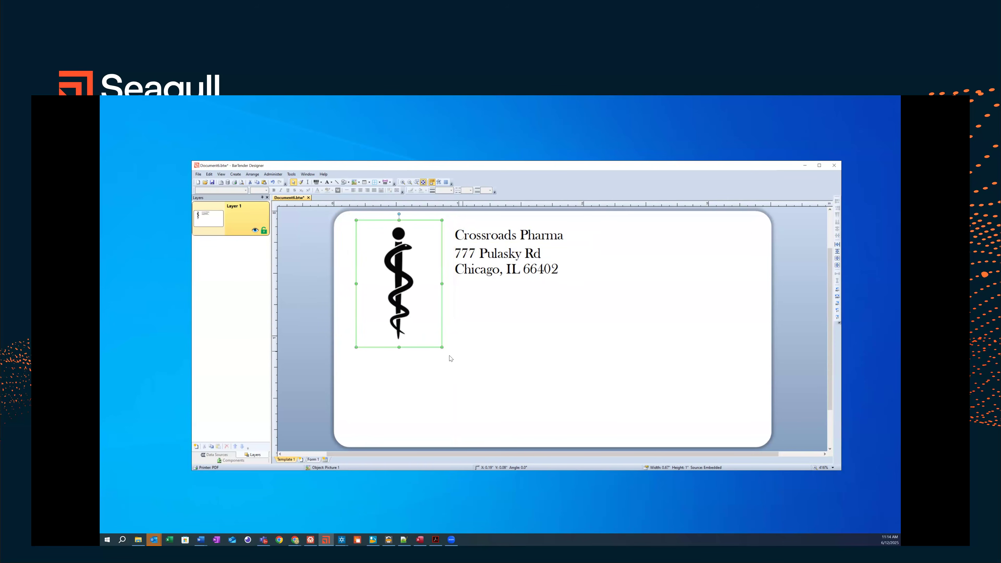
Shrink the caduceus picture and move the address block left, snug beside it.
drag(442, 348, 399, 257)
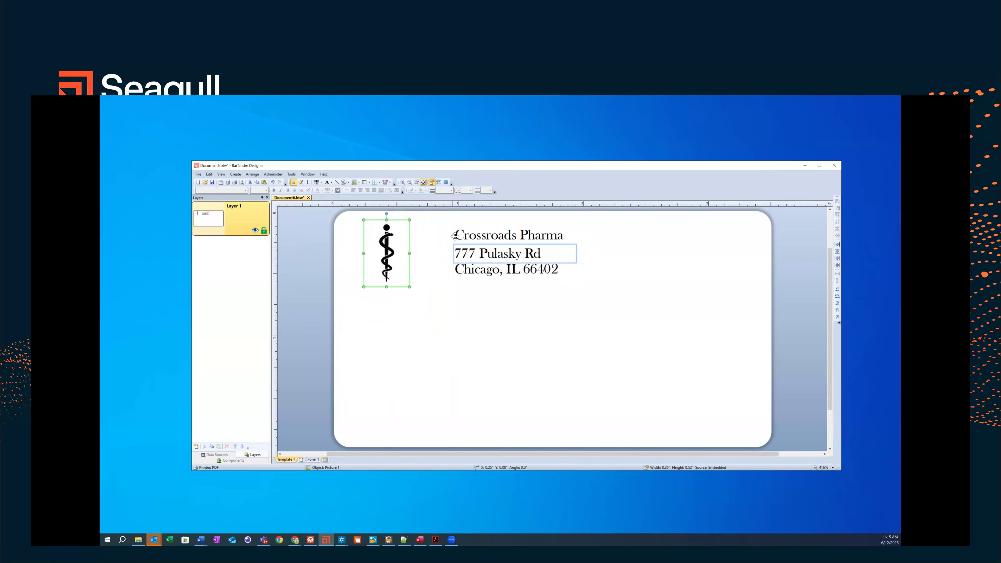
drag(442, 219, 633, 311)
drag(501, 226, 455, 228)
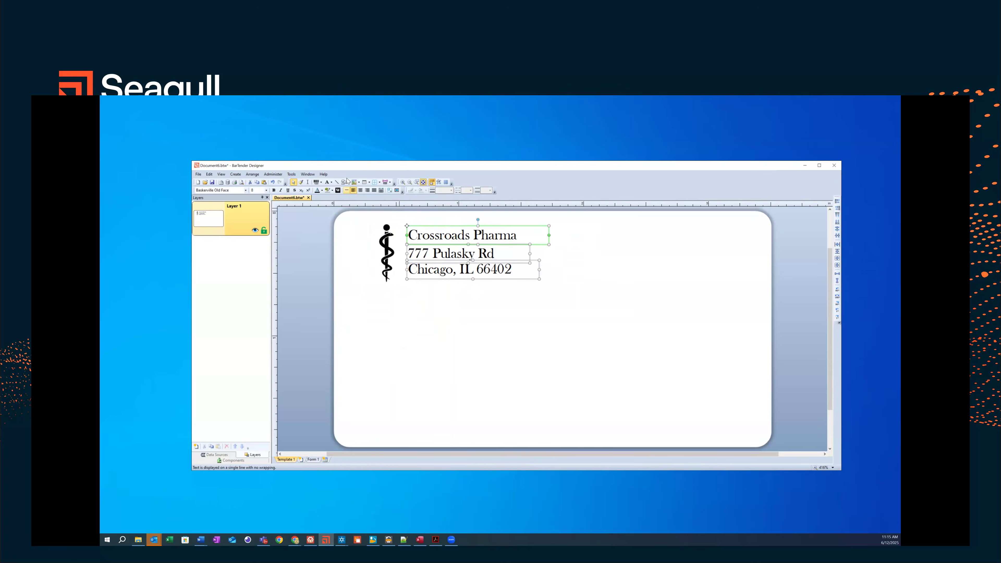
click(331, 182)
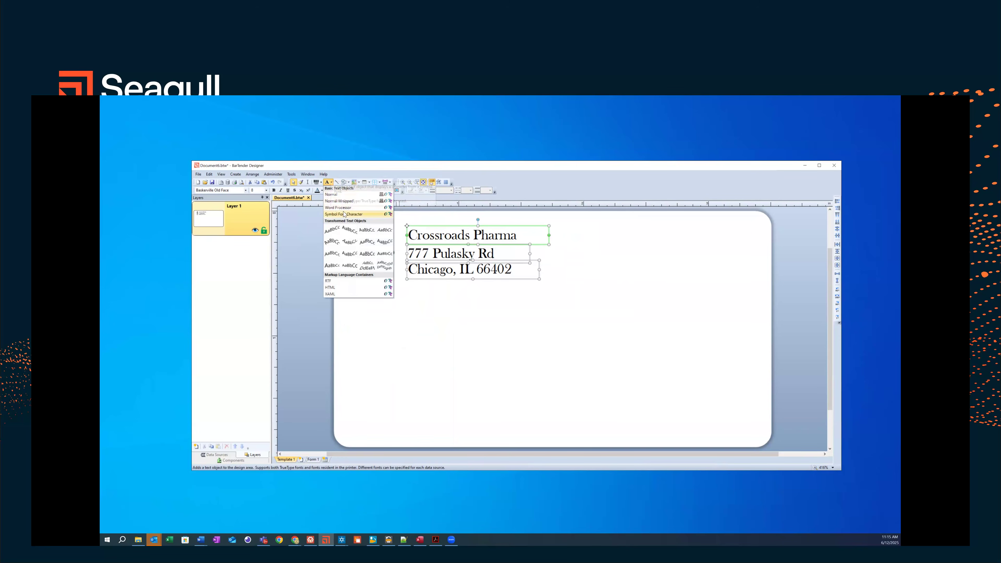
Add a new text object near the label centre, narrowed to 1.25 inches wide.
click(341, 207)
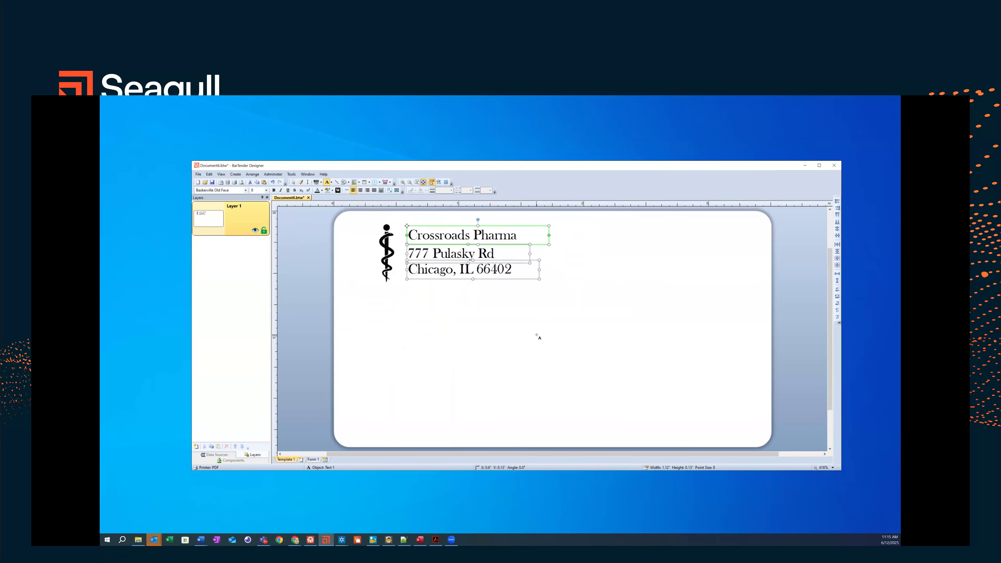
click(536, 333)
drag(538, 331, 584, 320)
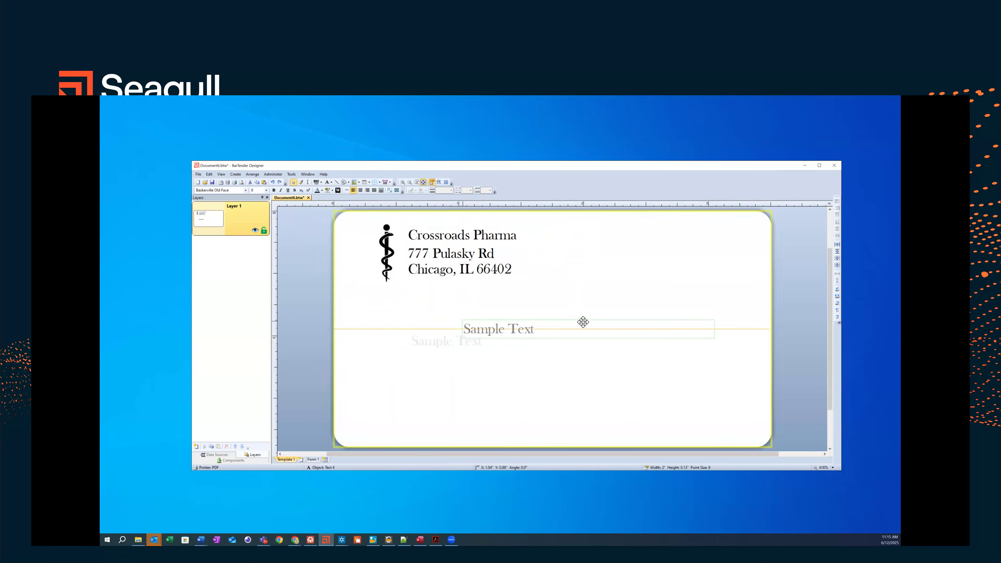
drag(710, 331, 616, 331)
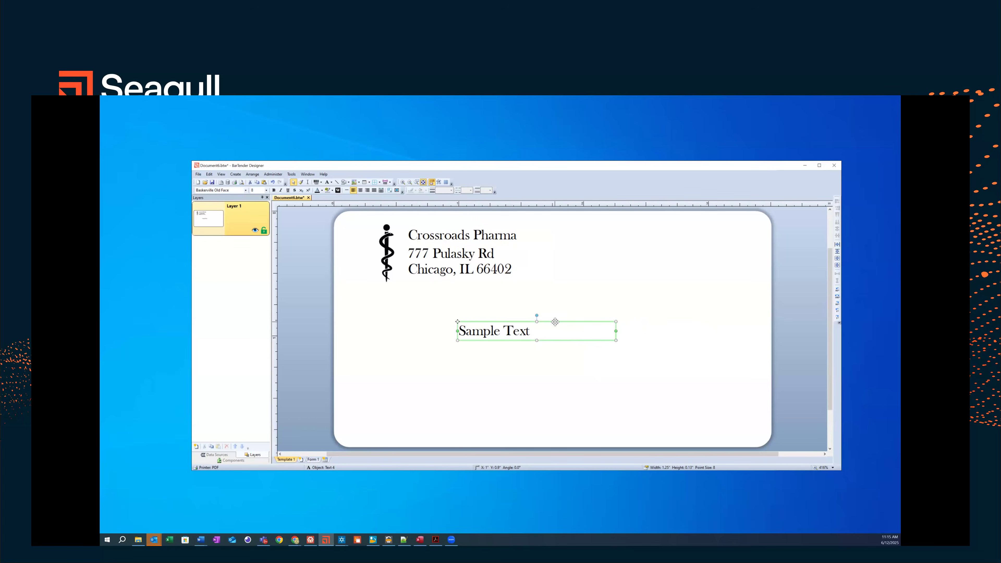
double_click(525, 333)
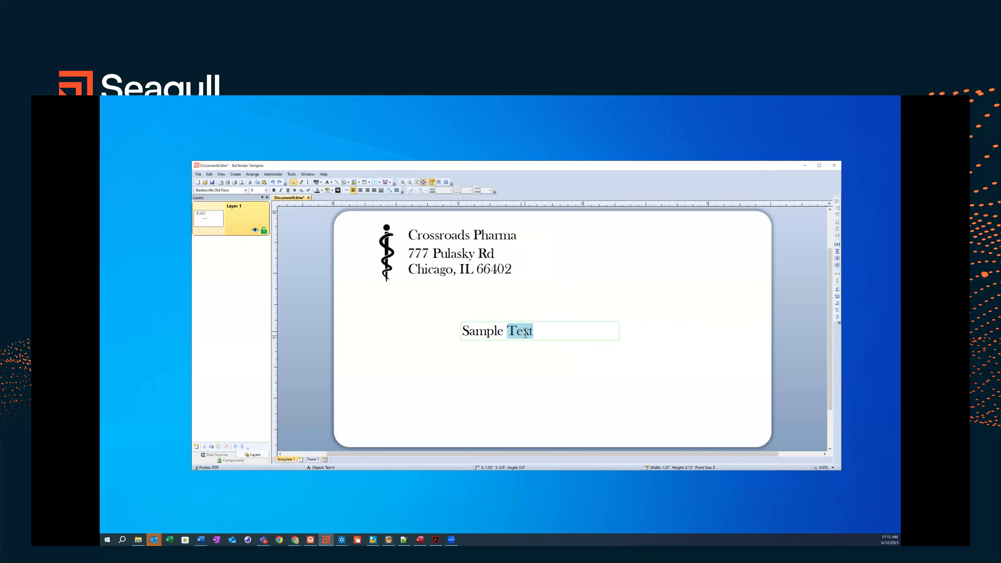
drag(543, 331, 445, 328)
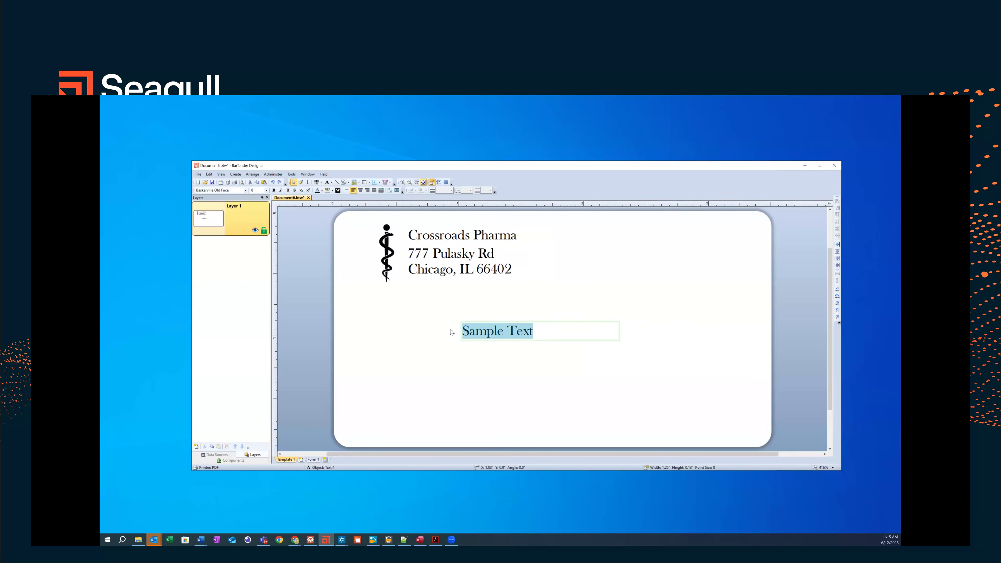
text(Marcus Tyre)
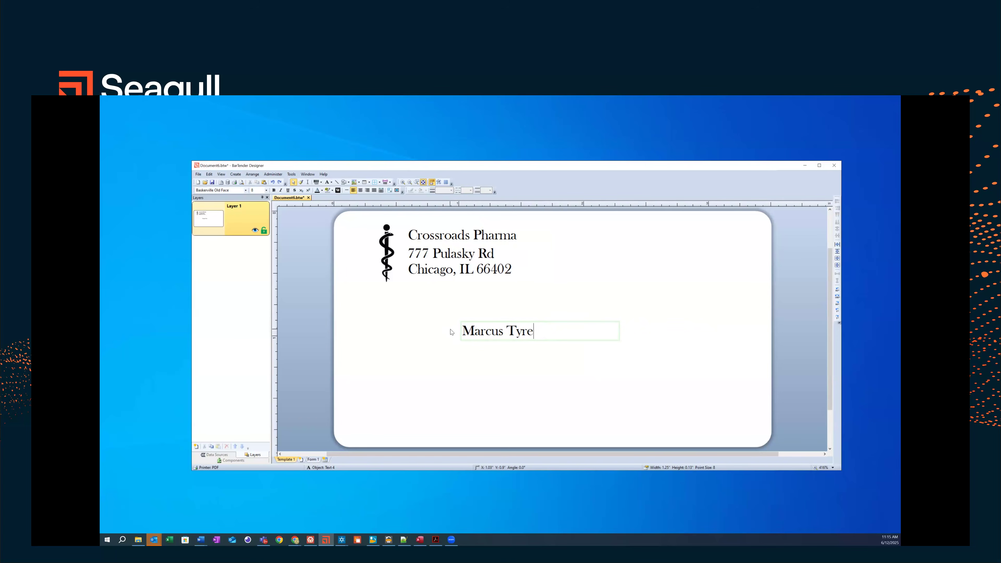
text(ll)
key(Return)
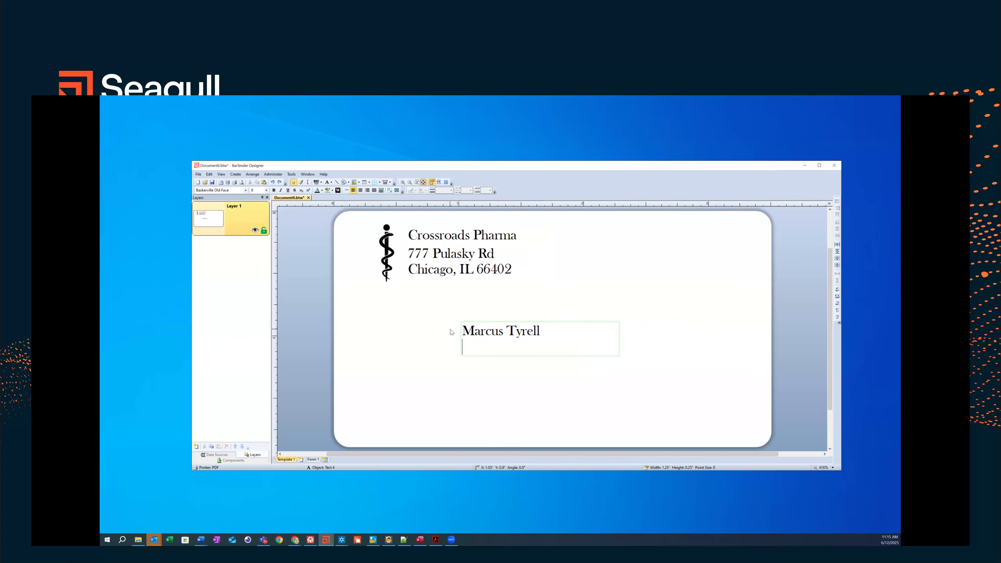
text(5204 Sunbelt A)
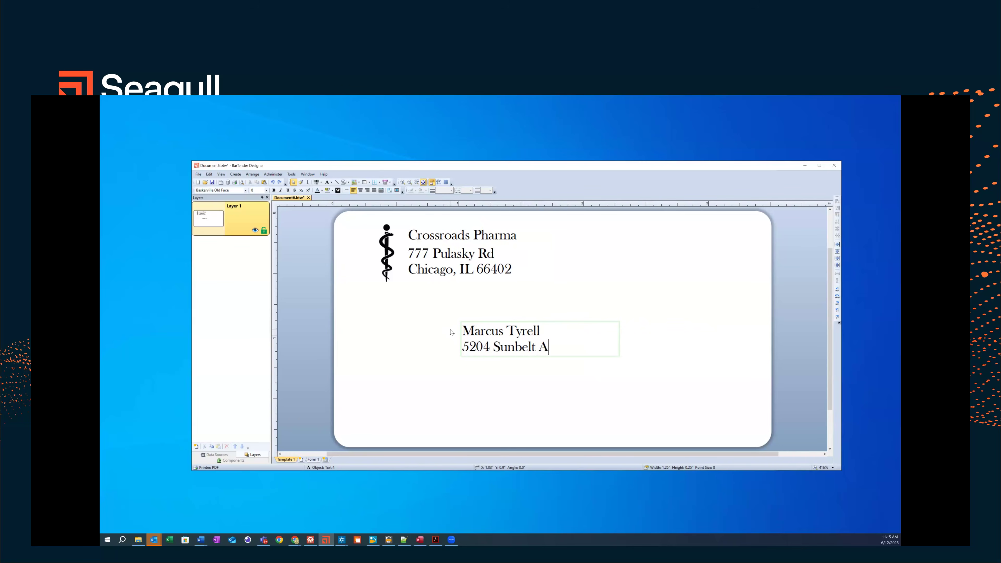
text(ve)
key(Return)
text(P)
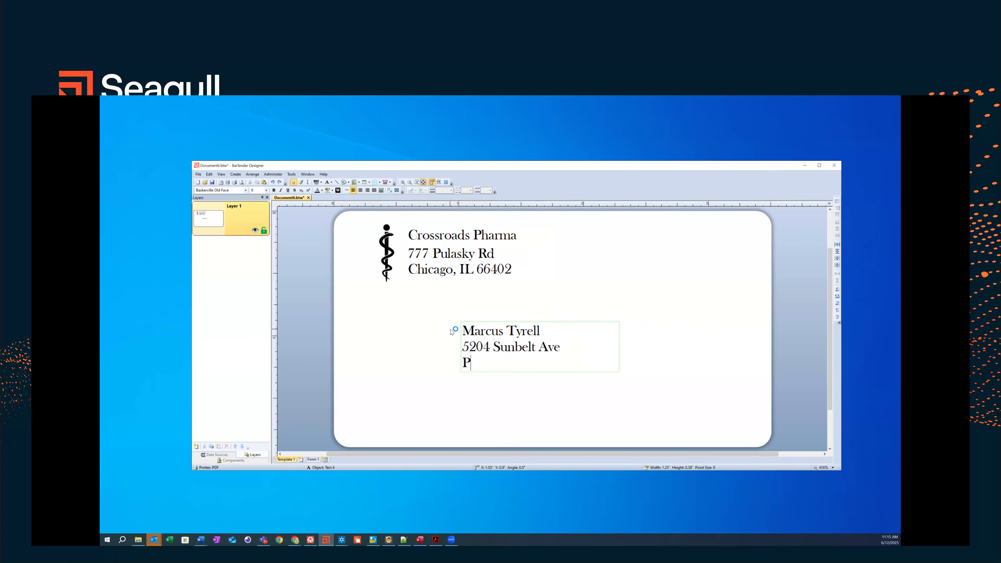
text(hoenix,)
key(BackSpace)
key(BackSpace)
text(, AZ 8)
key(BackSpace)
text(85077)
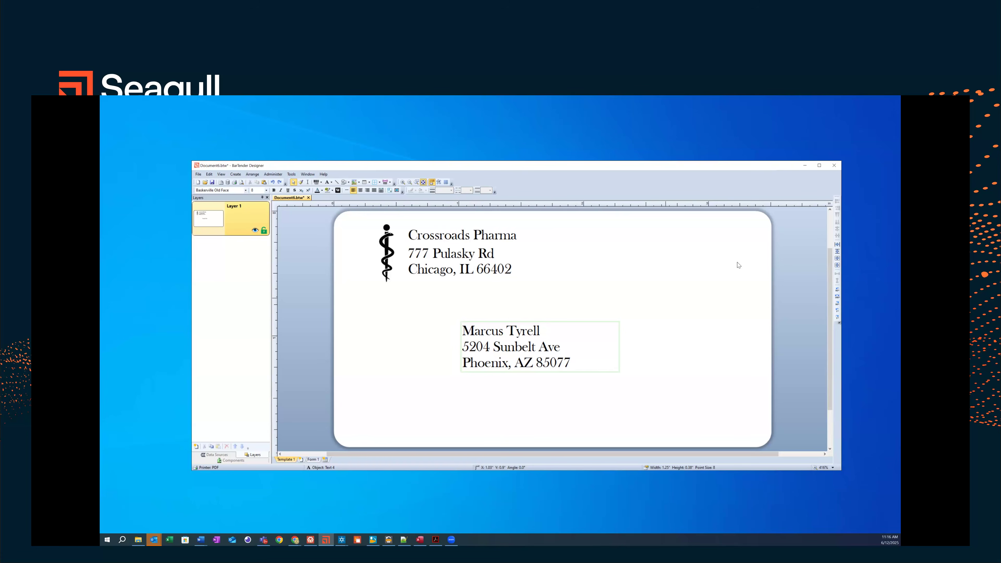
Centre the recipient address block horizontally on the label.
click(837, 245)
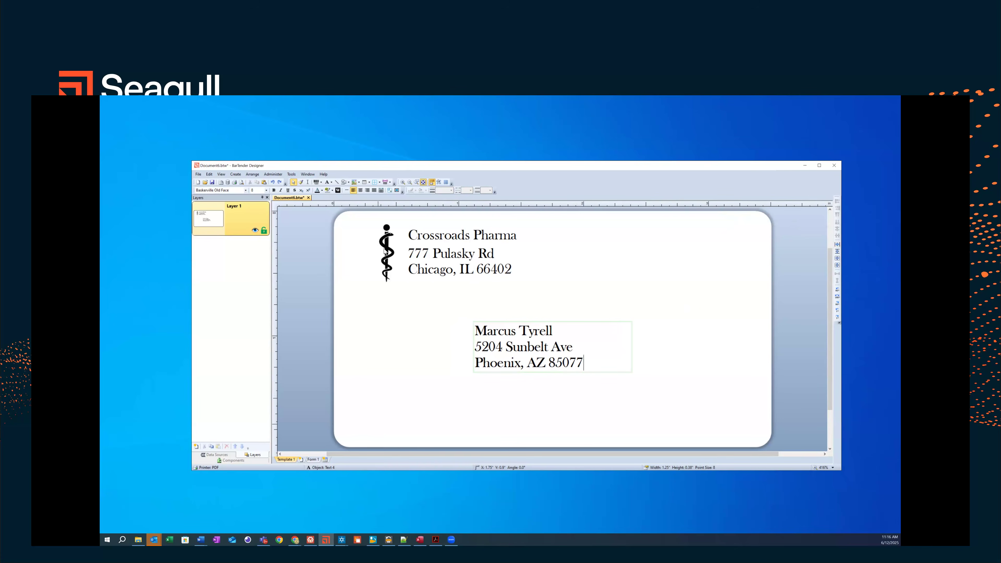
click(389, 239)
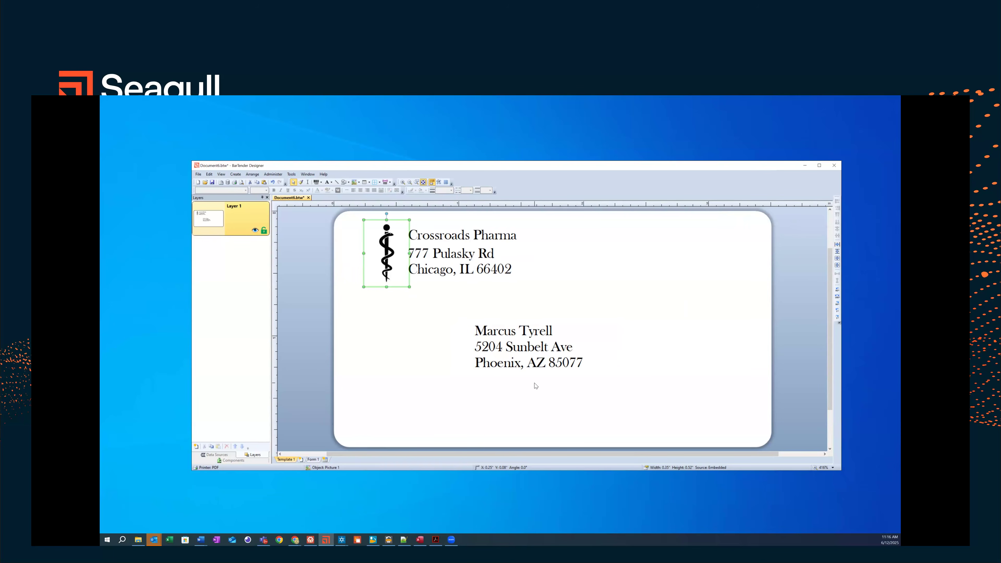
click(321, 182)
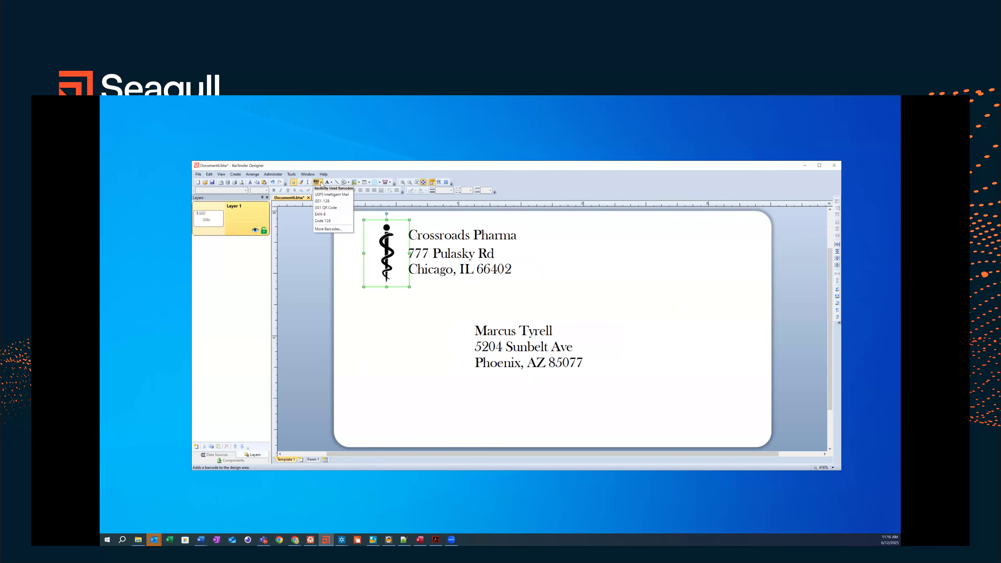
Place a horizontally centred USPS Intelligent Mail barcode below the recipient address and open its Properties.
click(330, 194)
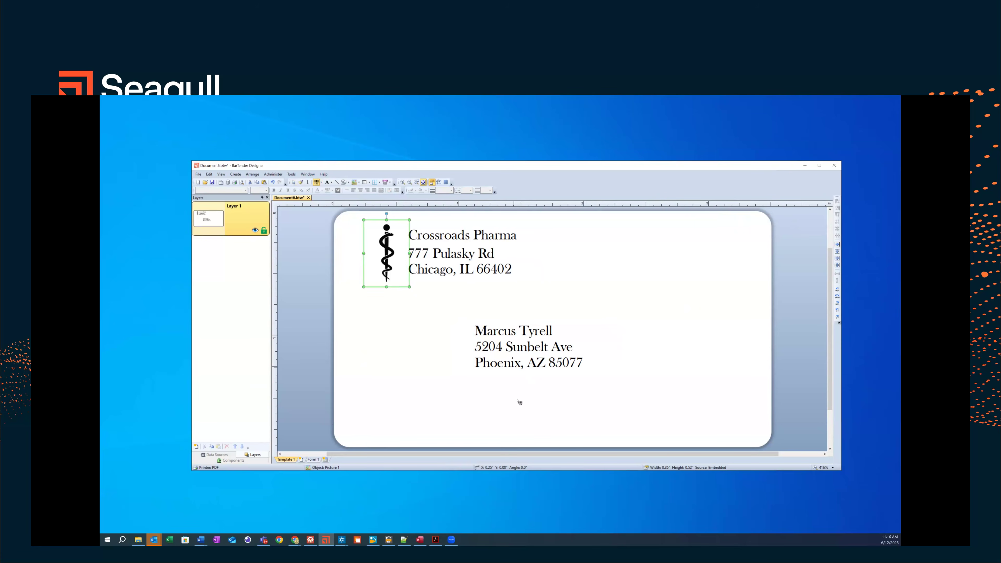
click(540, 412)
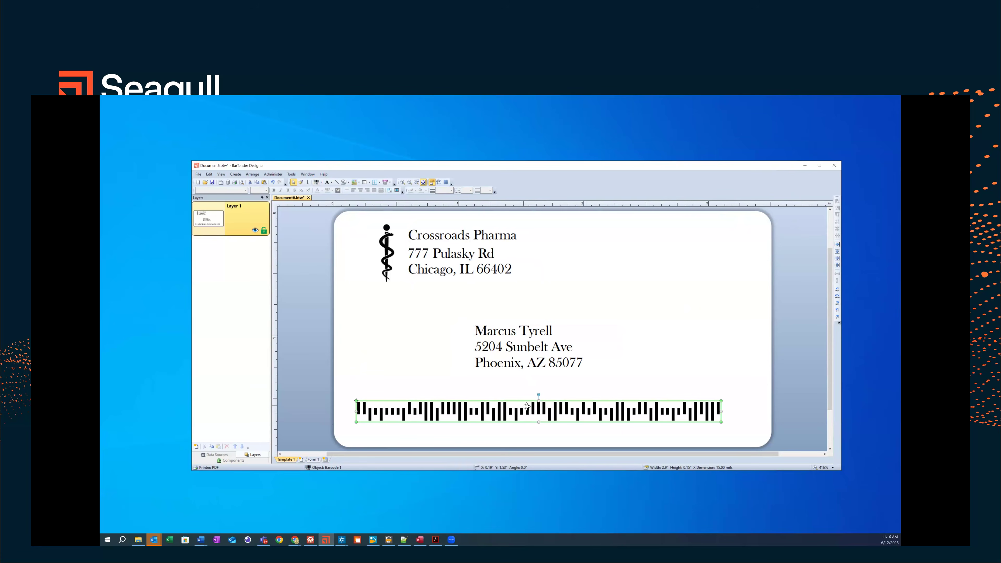
click(838, 245)
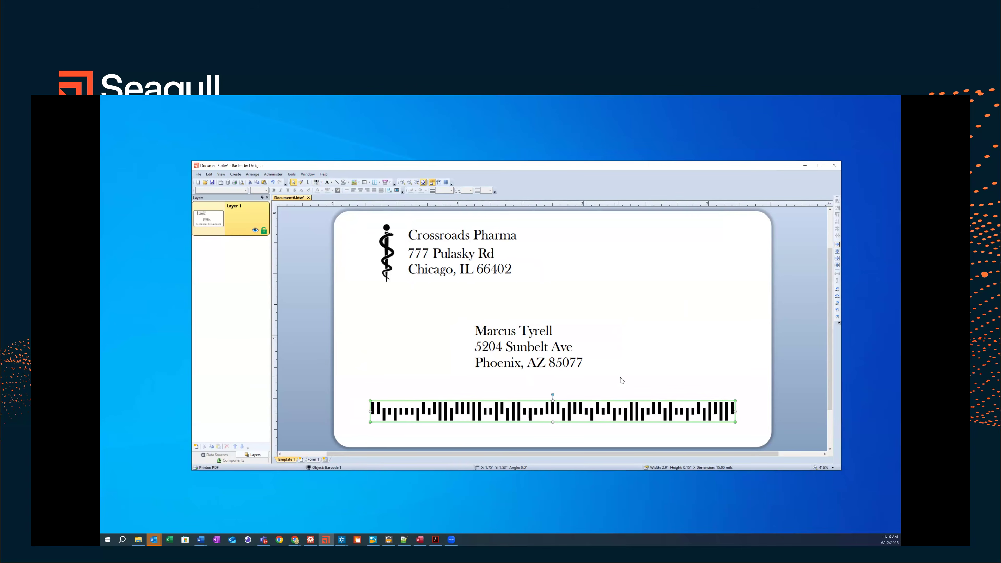
right_click(568, 410)
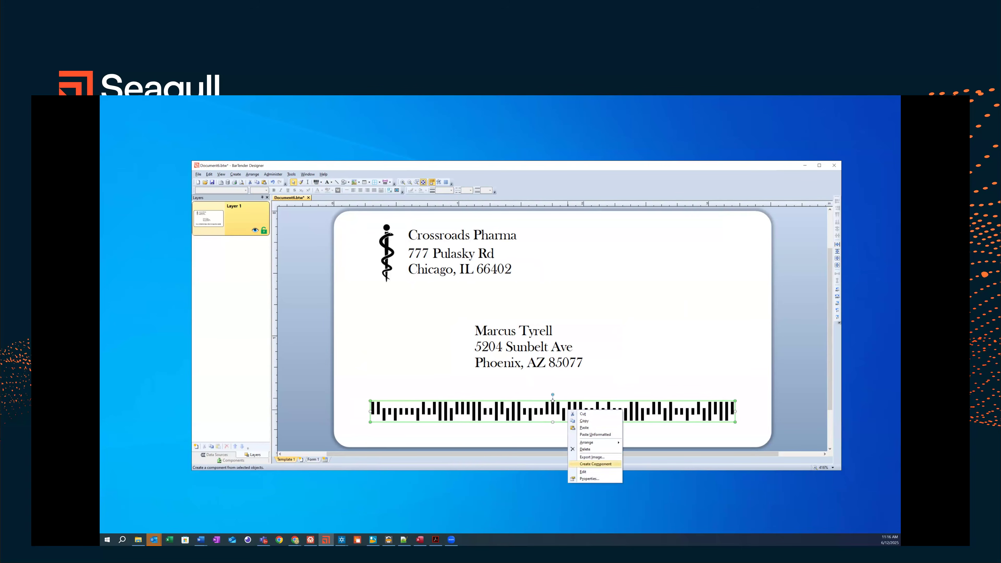
click(589, 478)
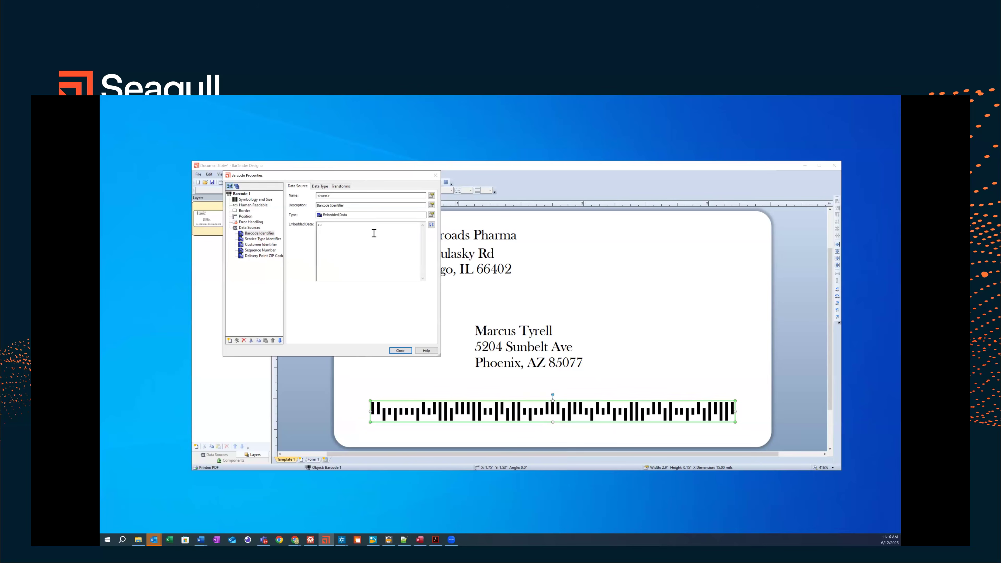
Replace the Data Source embedded value 10 with 85 and close the dialog.
double_click(342, 225)
text(85077)
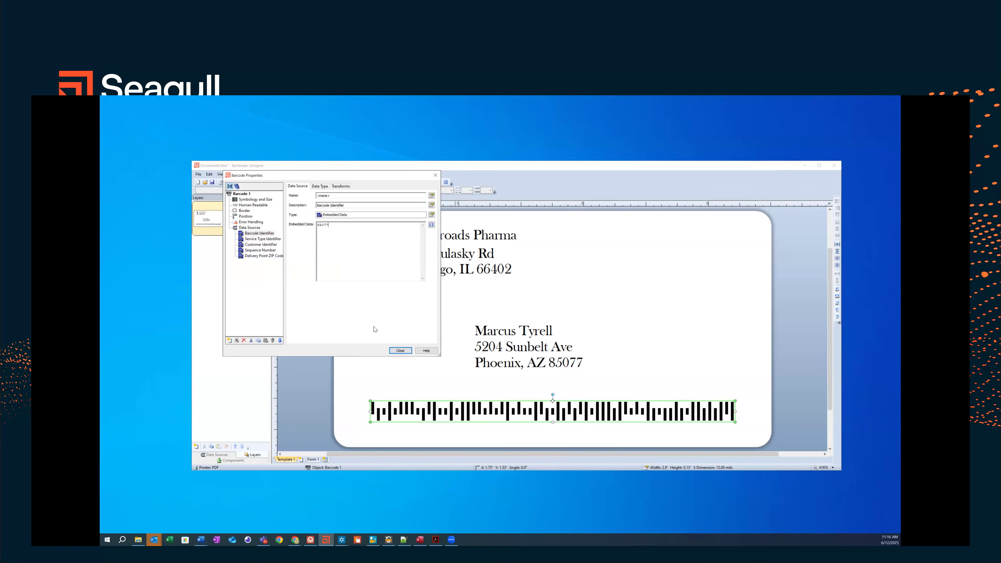
click(400, 351)
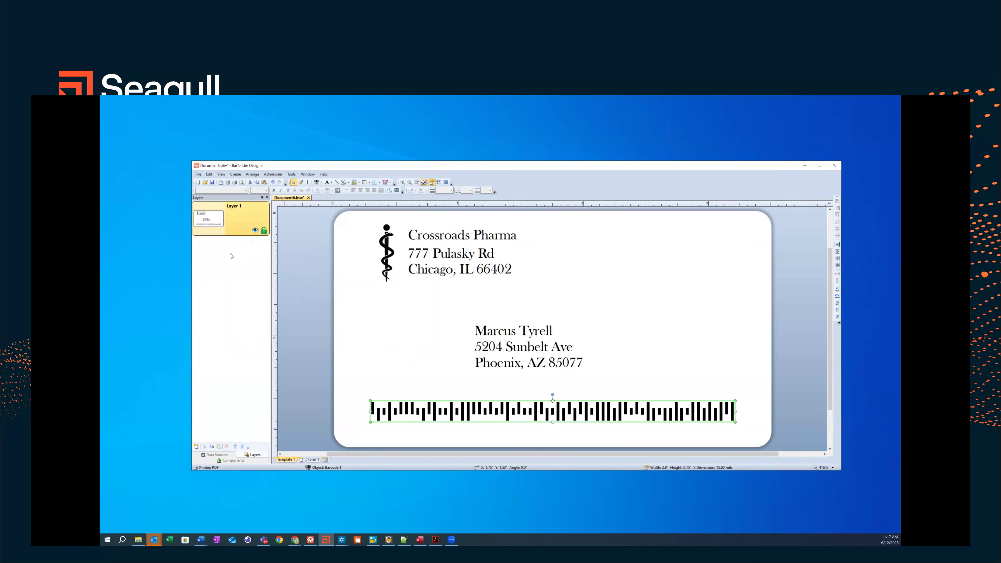
Create a new layer from the Layers panel with default settings.
right_click(237, 374)
click(250, 379)
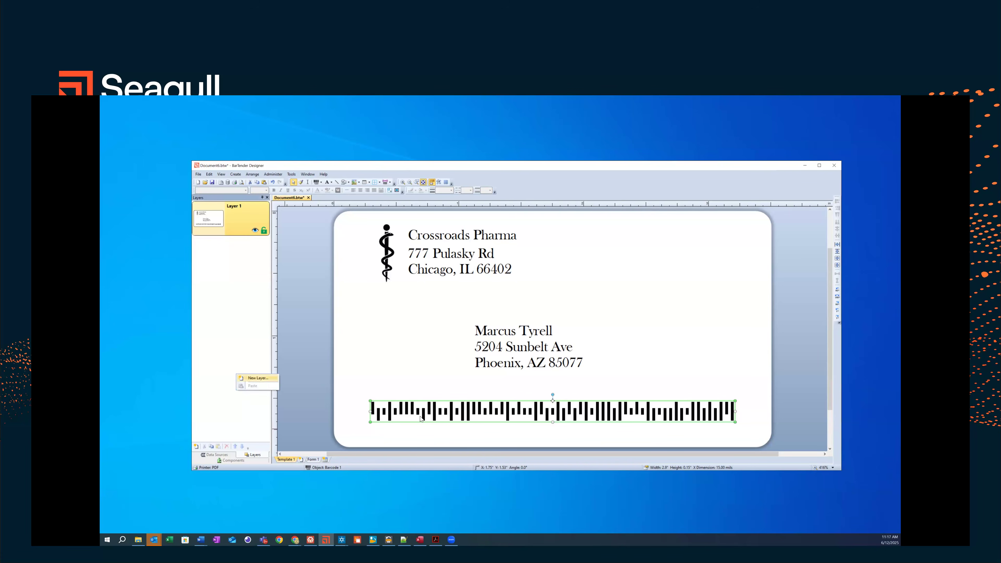
click(399, 430)
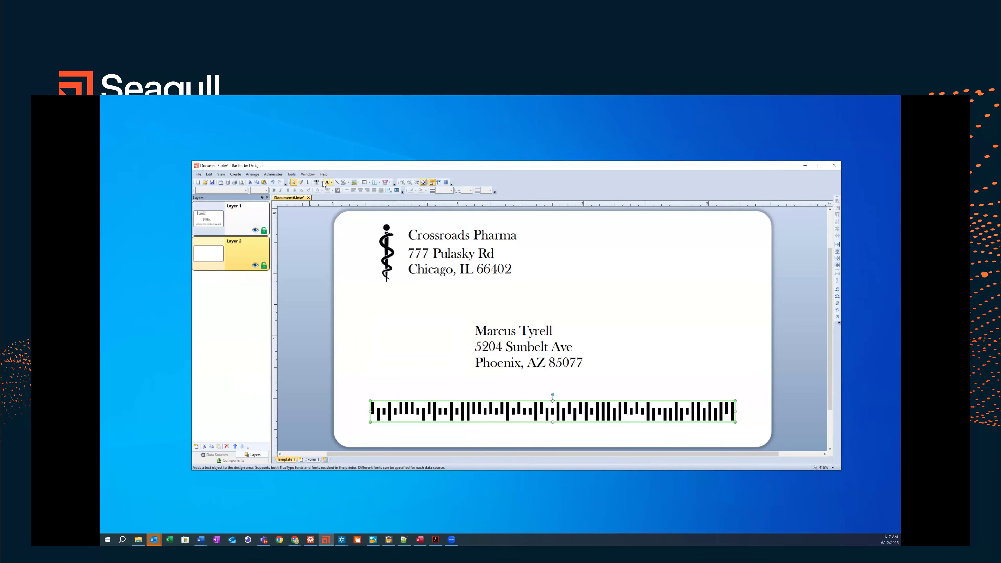
Place a rounded rectangle shape near the label's top-left corner.
click(349, 183)
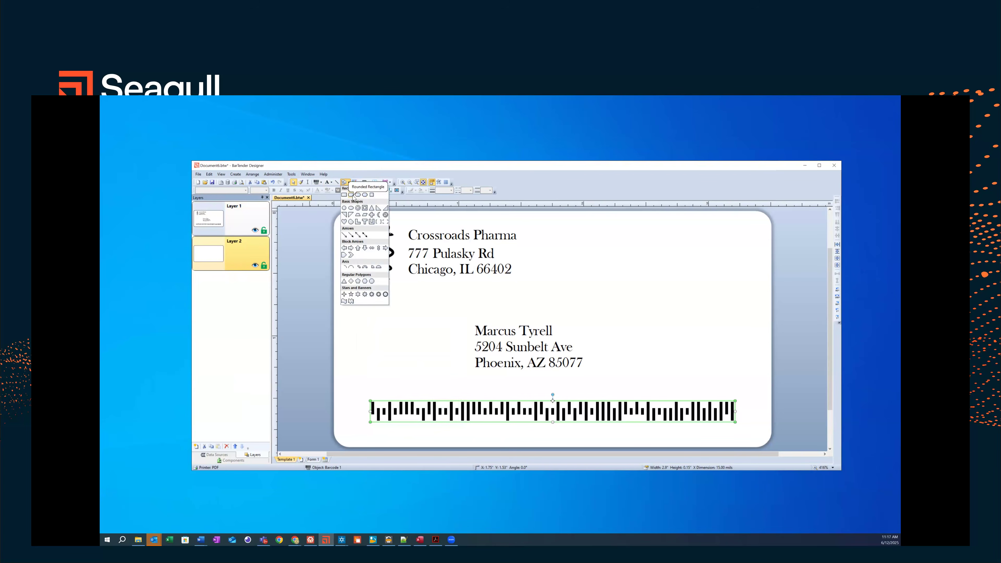
click(353, 195)
click(362, 234)
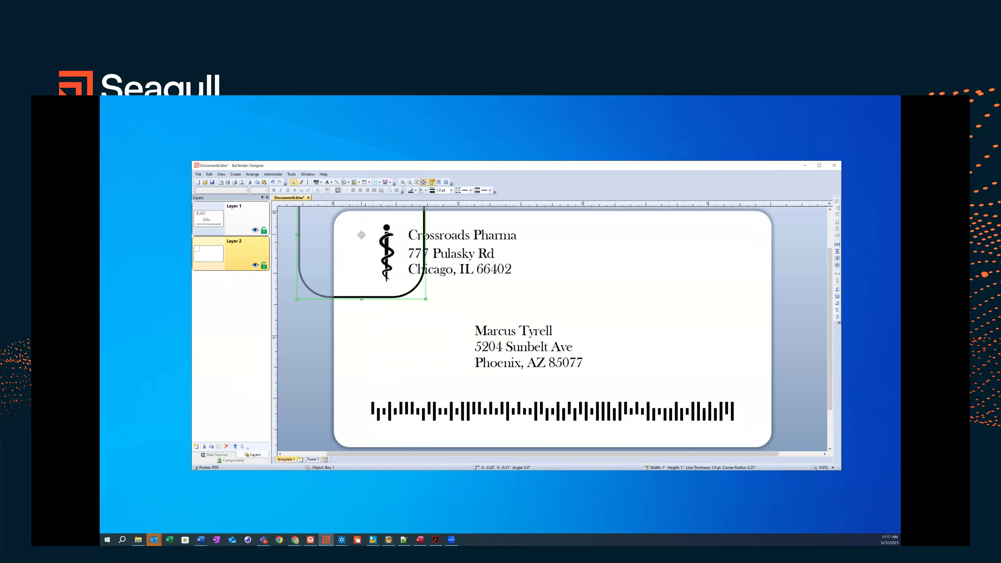